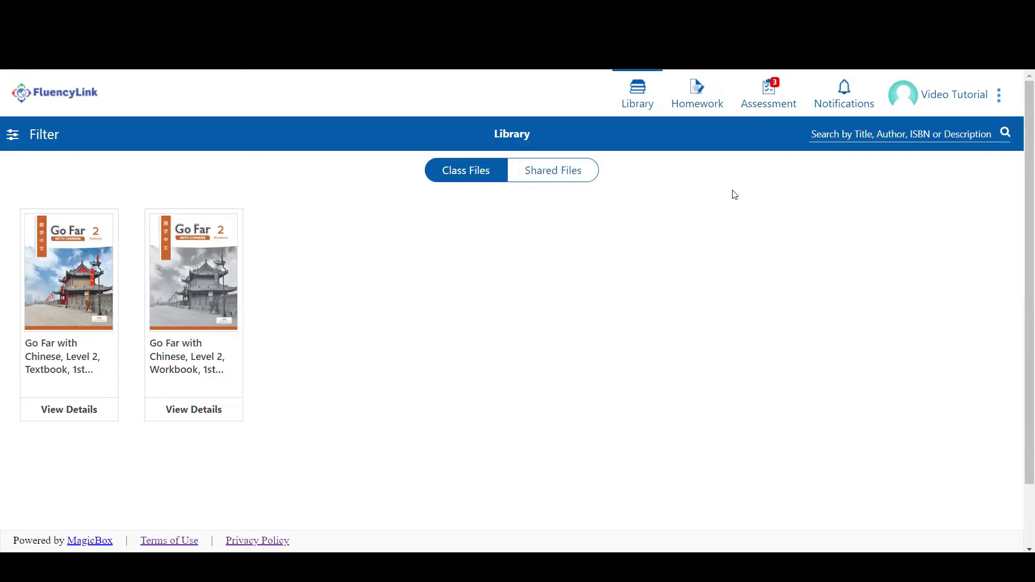
Step: Check the assessment notifications and open the Assessment section
{"action": "left_click", "coordinate": [845, 100]}
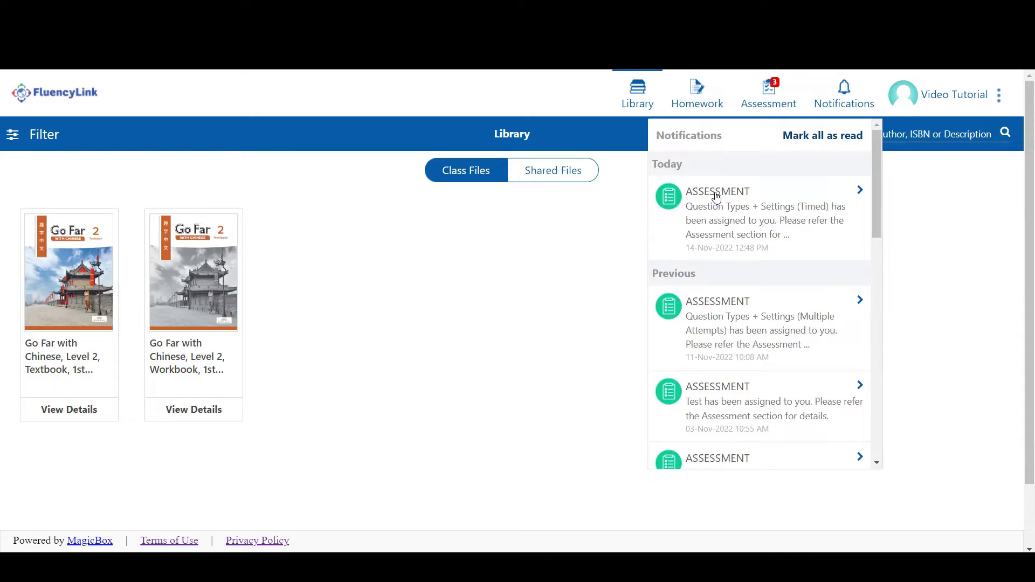
{"action": "left_click", "coordinate": [771, 96]}
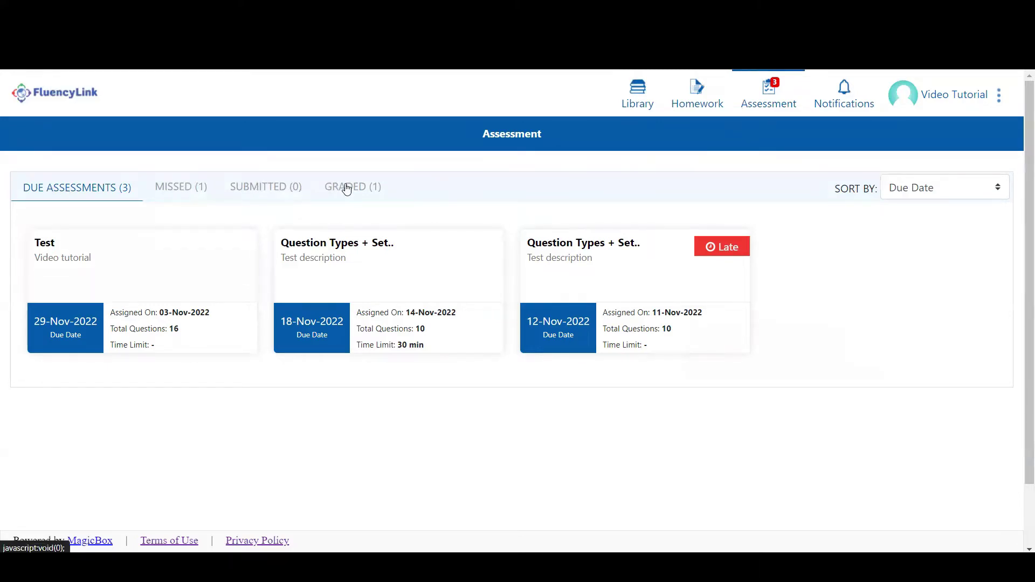
Step: Review the sorting options for the due assessments and keep them sorted by Due Date
{"action": "left_click", "coordinate": [913, 195]}
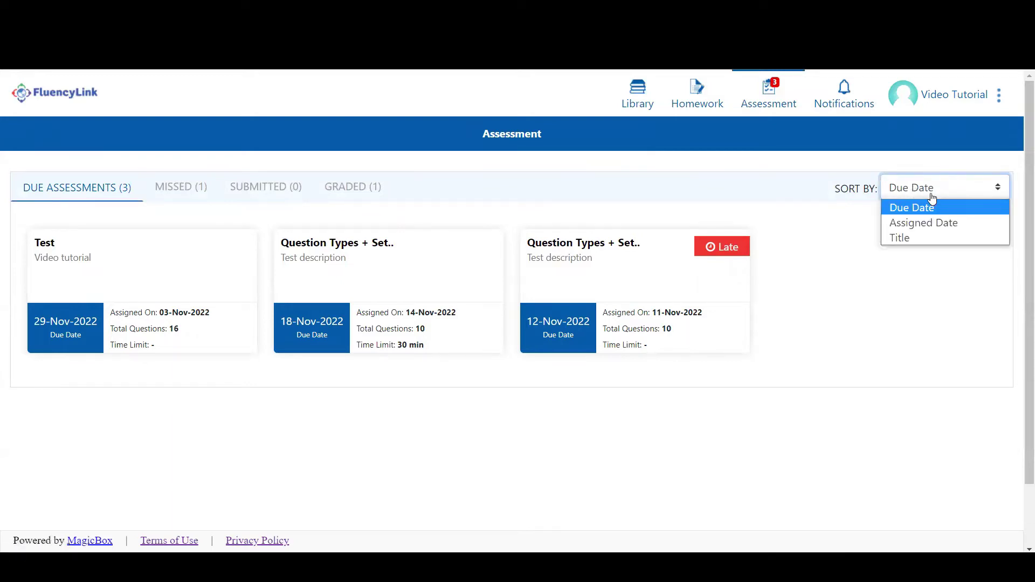
{"action": "left_click", "coordinate": [931, 196]}
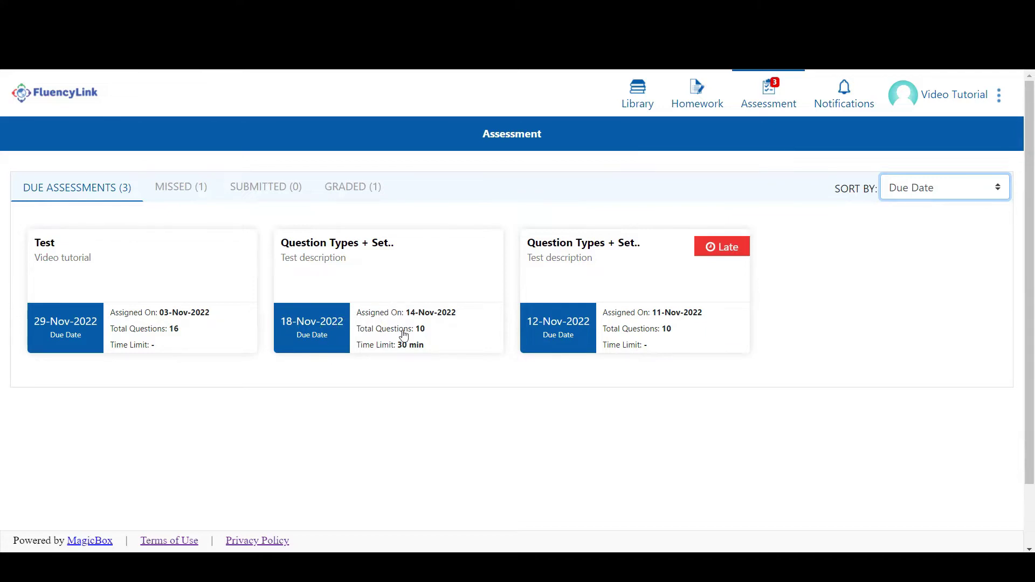
{"action": "left_click", "coordinate": [403, 359]}
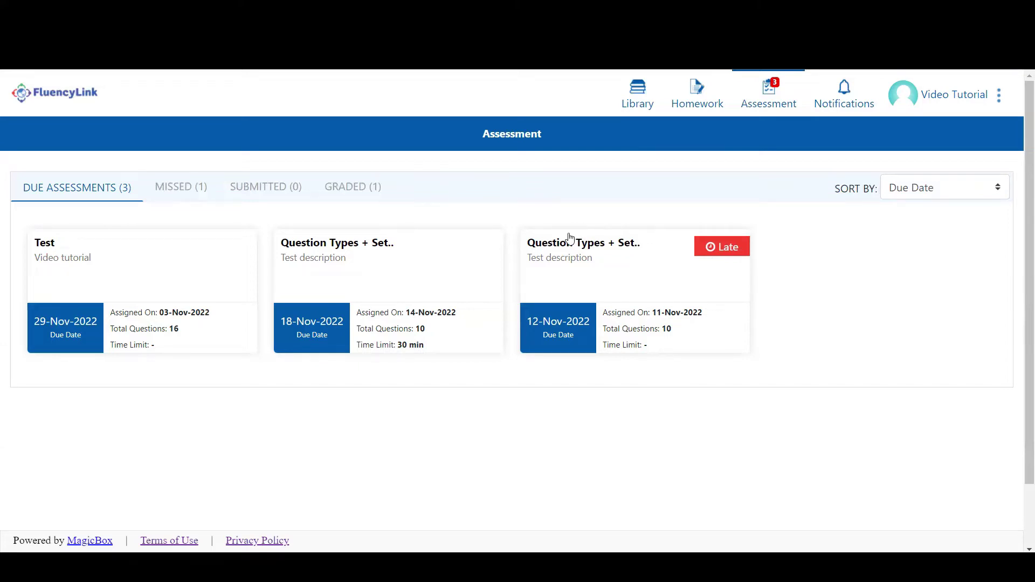
Step: Review the missed, submitted and graded assessments one category after another
{"action": "left_click", "coordinate": [179, 192]}
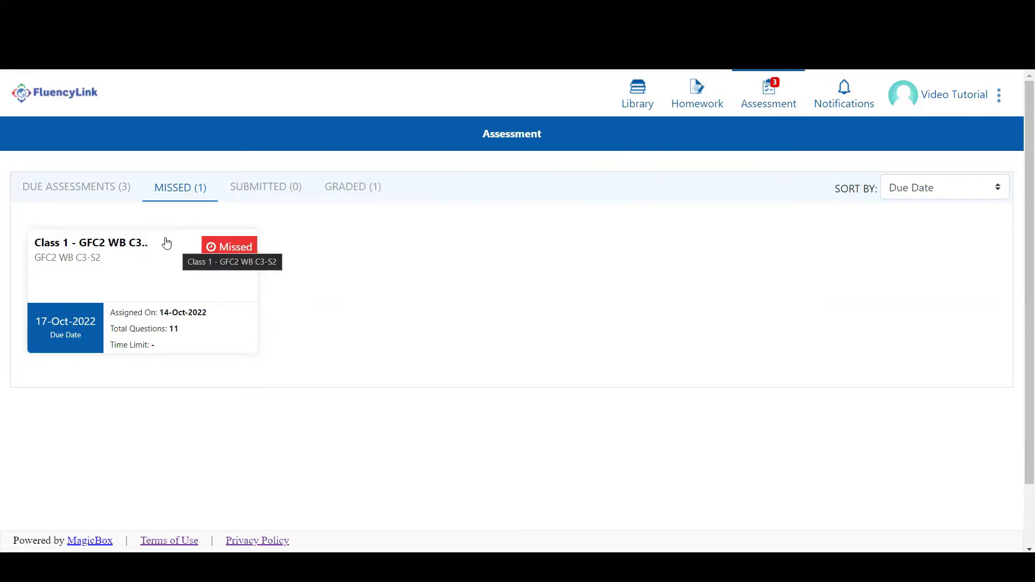
{"action": "left_click", "coordinate": [278, 192]}
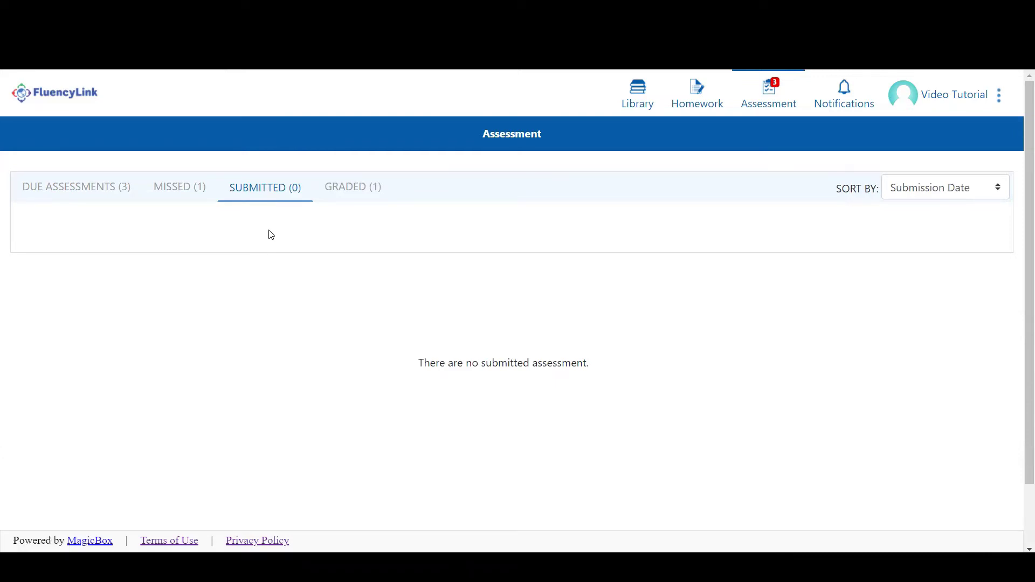
{"action": "left_click", "coordinate": [358, 195]}
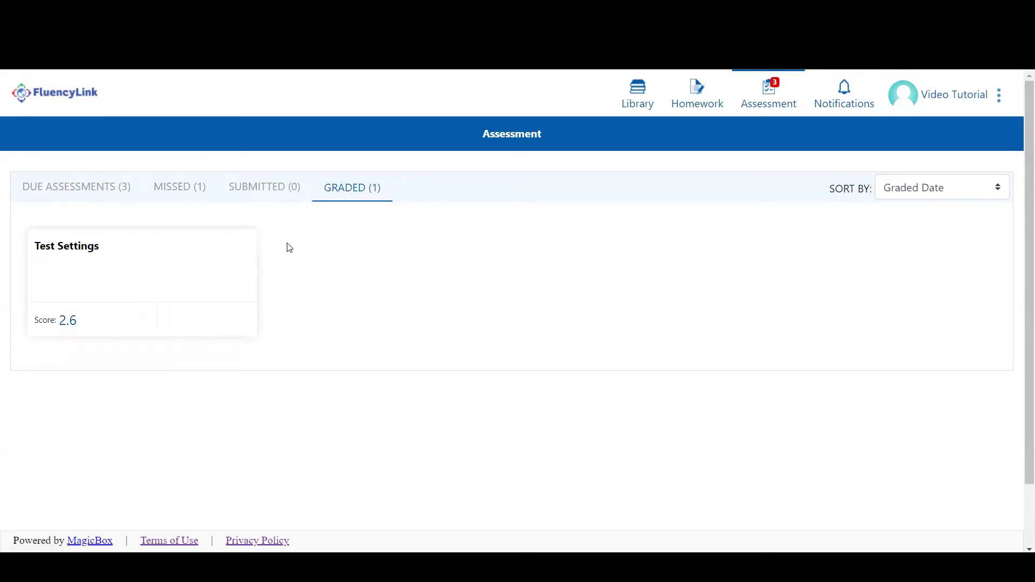
Step: Open the assessment "Question Types + Settings (Multiple Attempts)" and start it
{"action": "left_click", "coordinate": [615, 256]}
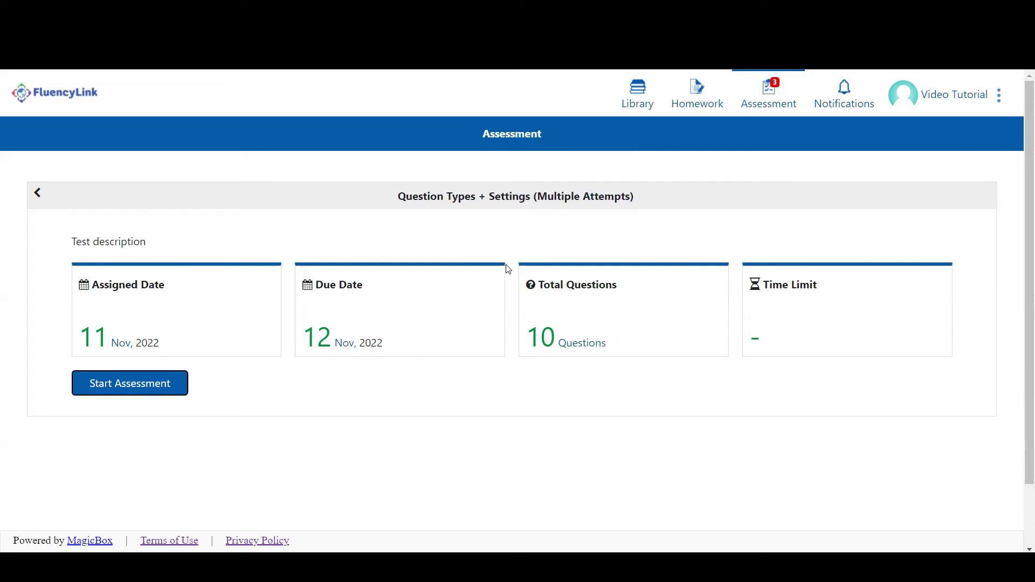
{"action": "left_click", "coordinate": [153, 387]}
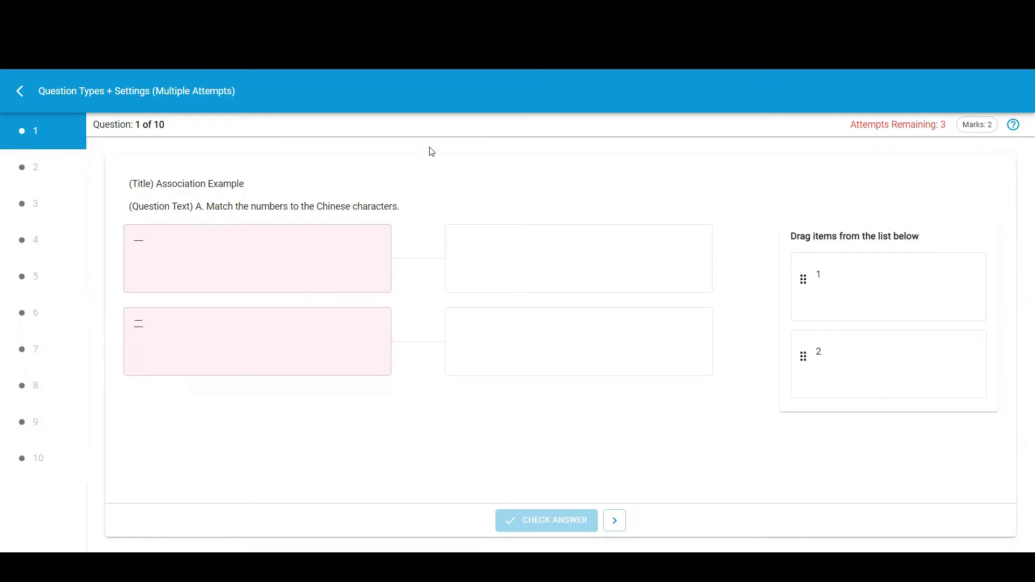
Step: Look through questions 2, 3 and 4 of the assessment and return to question 1
{"action": "left_click", "coordinate": [60, 177]}
{"action": "left_click", "coordinate": [60, 221]}
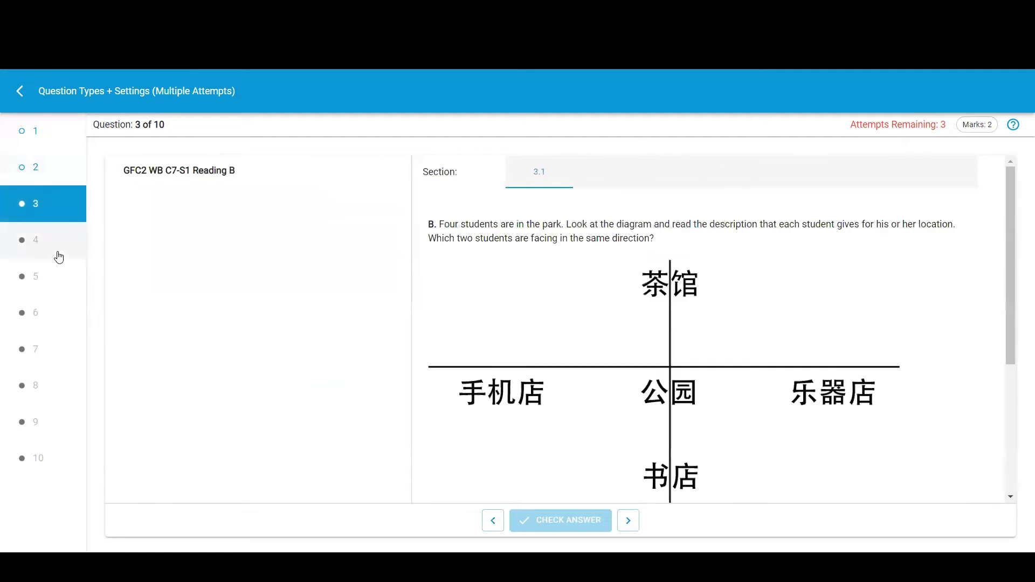
{"action": "left_click", "coordinate": [59, 256]}
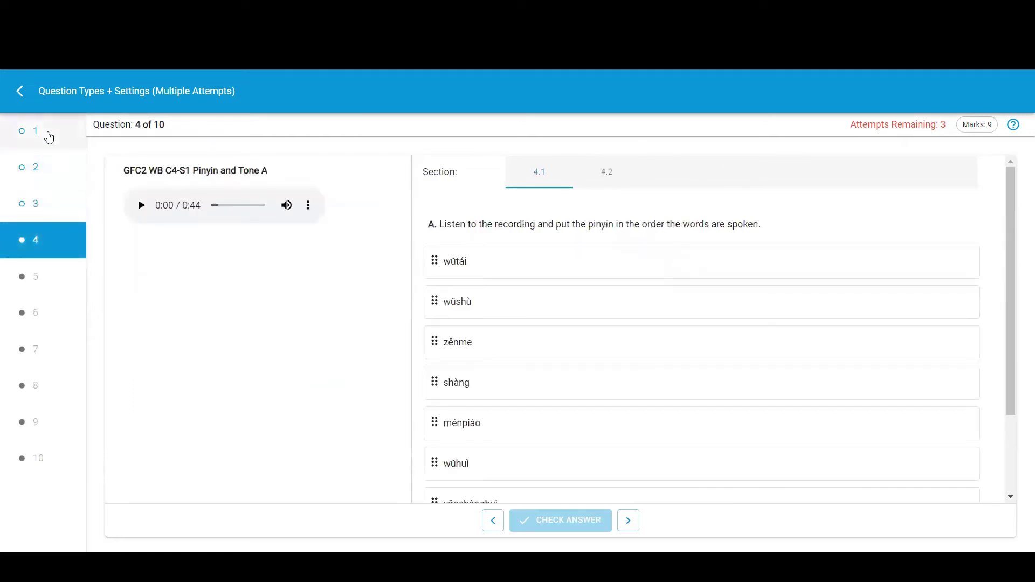
{"action": "left_click", "coordinate": [49, 138]}
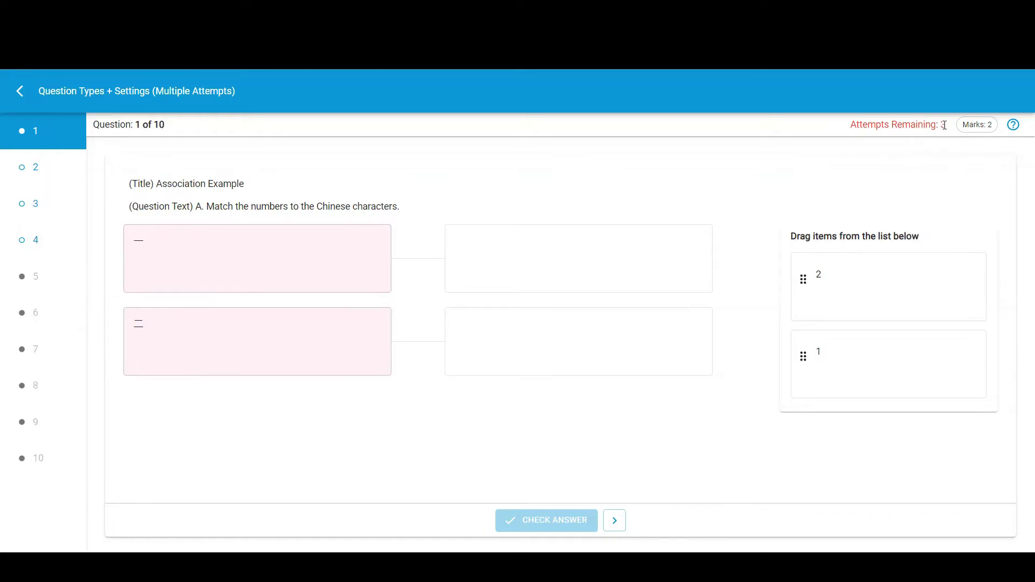
Step: Examine question 1's remaining attempts, its marks and the assessment rules
{"action": "left_click_drag", "start_coordinate": [947, 125], "coordinate": [850, 127]}
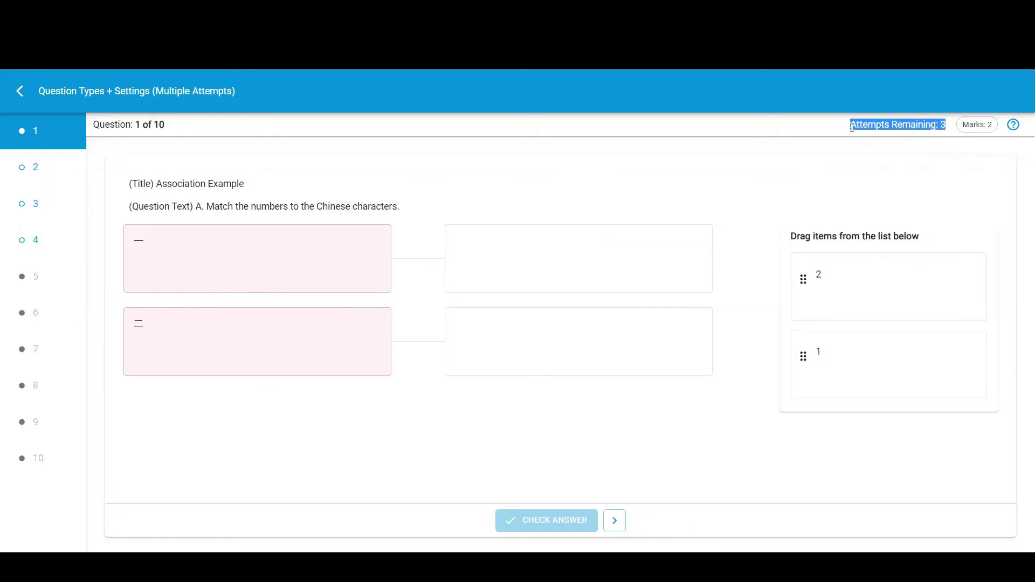
{"action": "left_click_drag", "start_coordinate": [964, 130], "coordinate": [996, 140]}
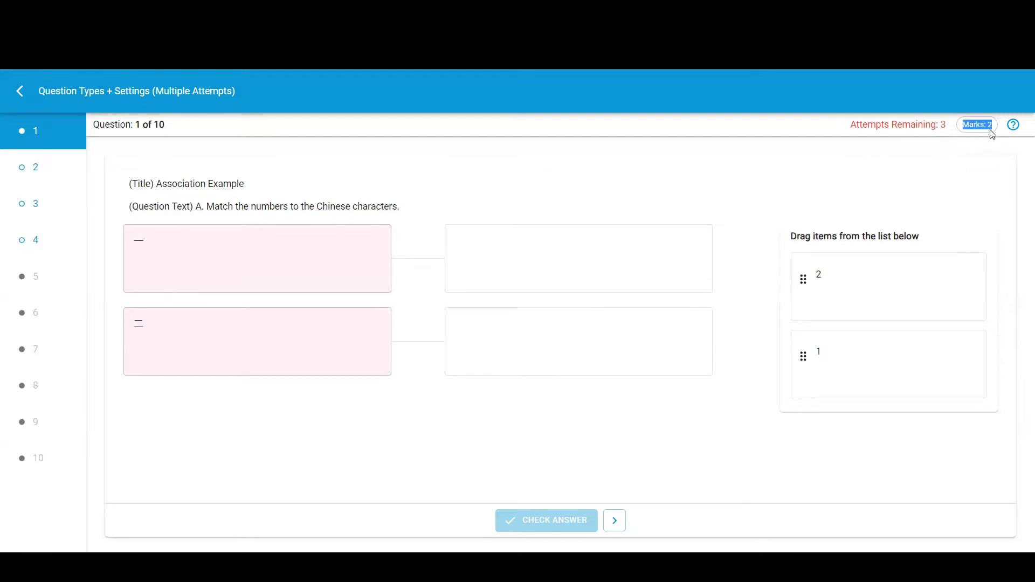
{"action": "left_click", "coordinate": [993, 134]}
{"action": "left_click", "coordinate": [1013, 131]}
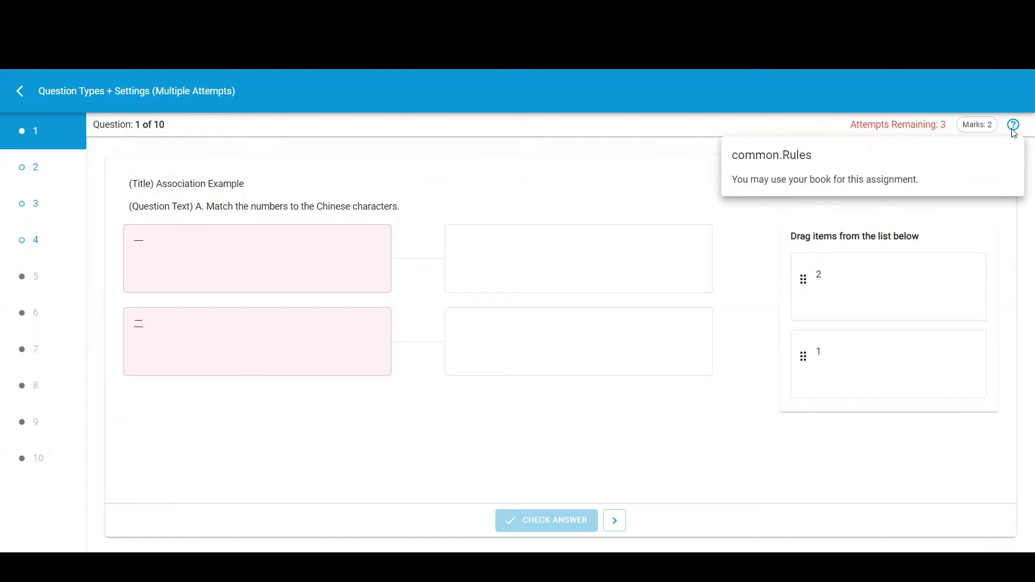
{"action": "left_click", "coordinate": [677, 148]}
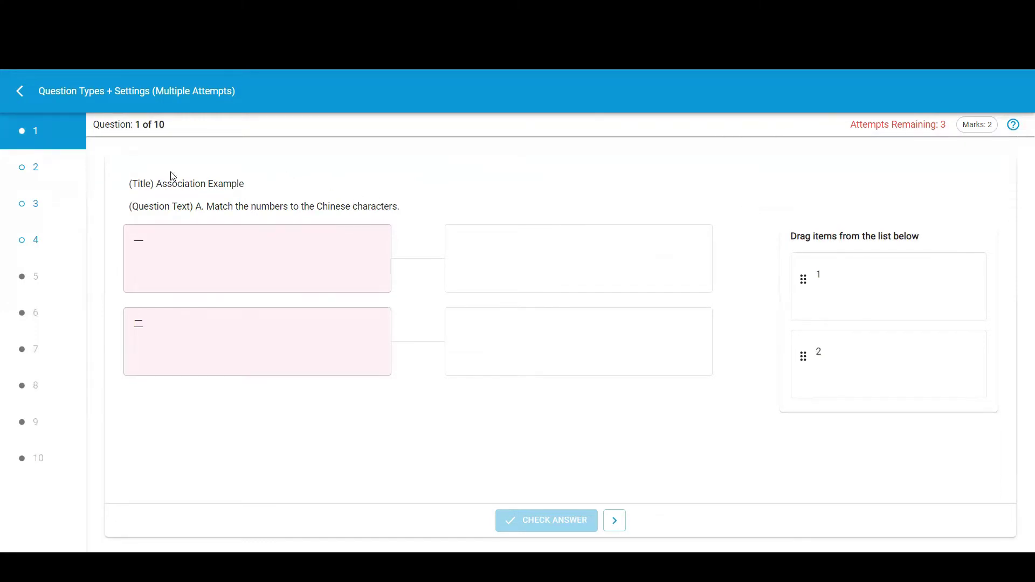
Step: View question 2 and look through its sections 2.2 and 2.3
{"action": "left_click", "coordinate": [57, 167]}
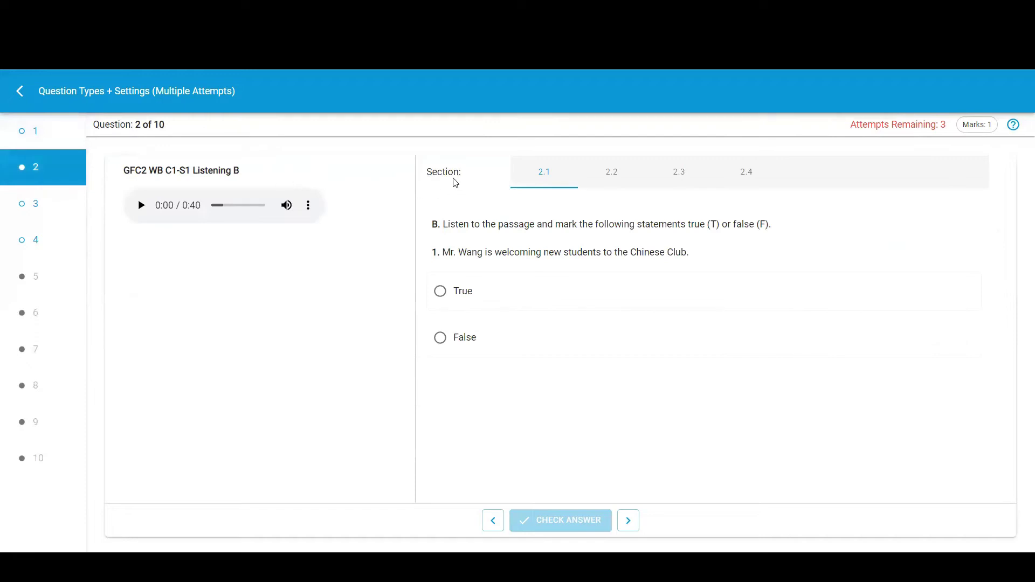
{"action": "left_click", "coordinate": [622, 176]}
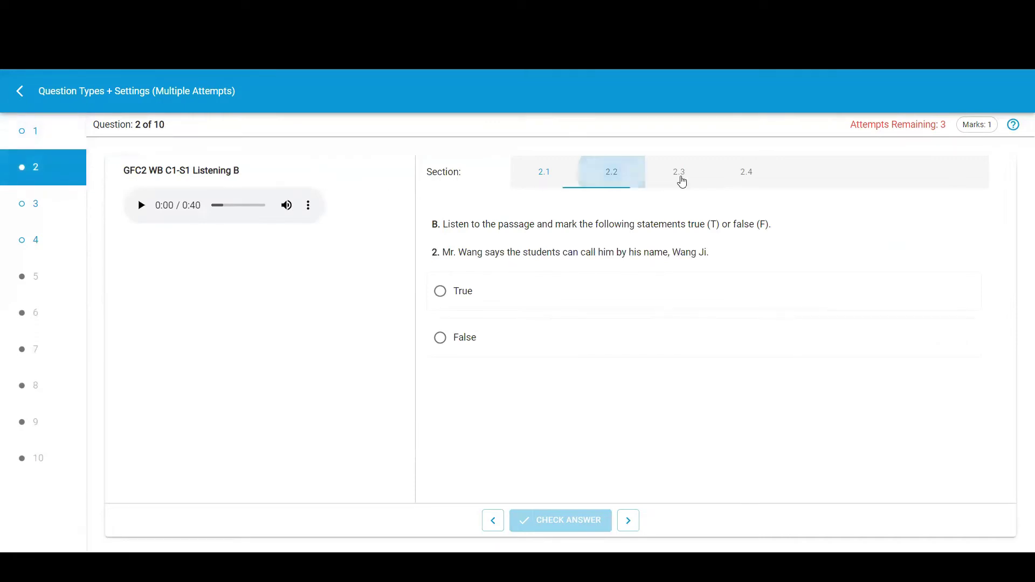
{"action": "left_click", "coordinate": [686, 183]}
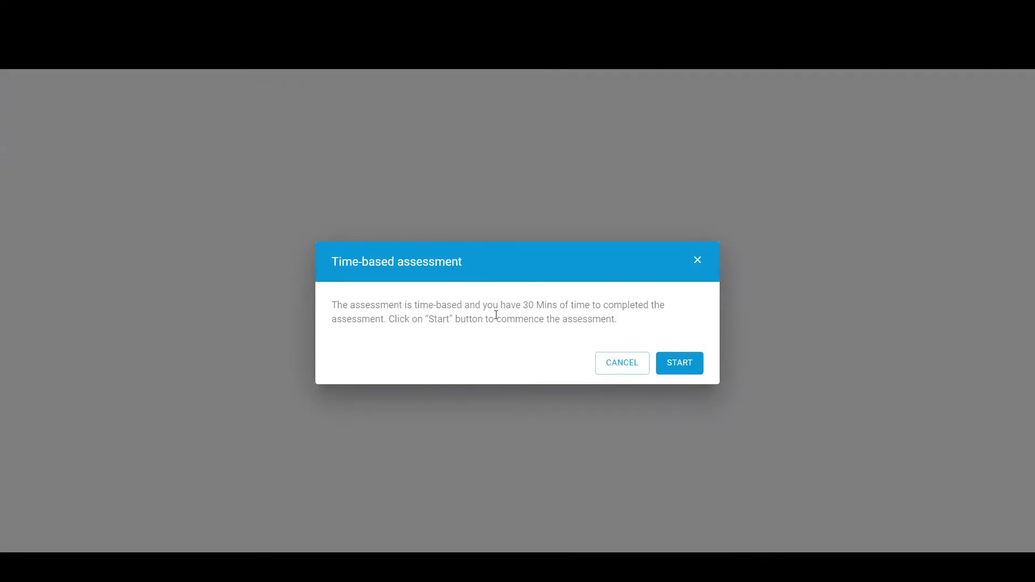
Step: Start the 30-minute timed assessment and save question 1 with 1 matched to 一 and 2 matched to 二
{"action": "left_click_drag", "start_coordinate": [522, 306], "coordinate": [561, 306]}
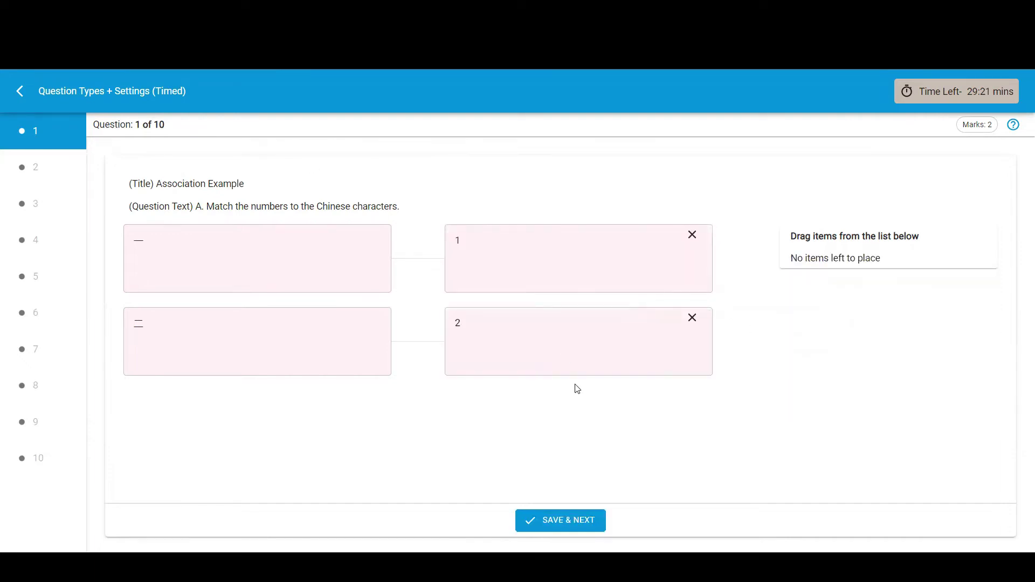
{"action": "left_click", "coordinate": [544, 521]}
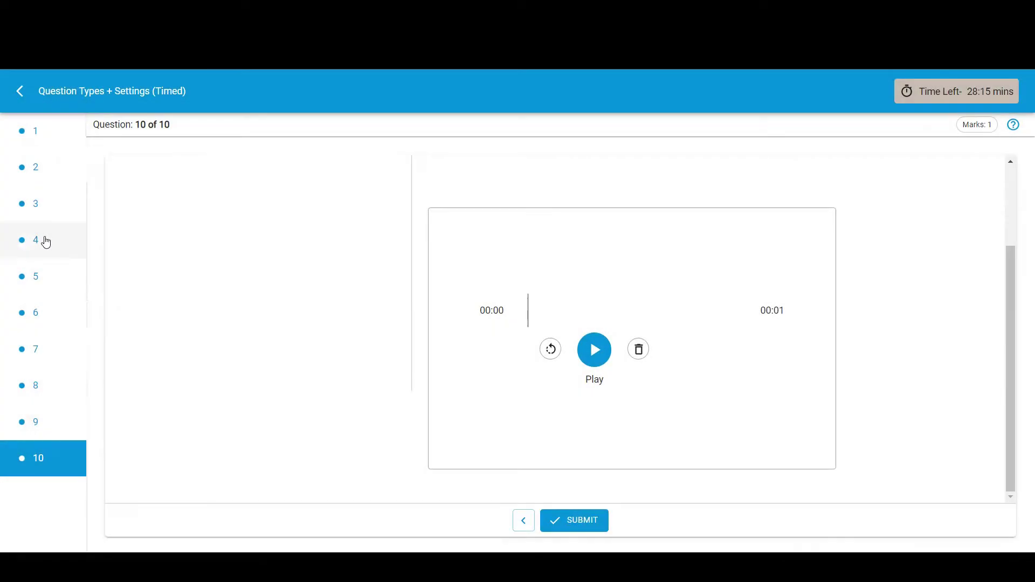
Step: Revisit the answered questions 4, 3 and 2 of the timed assessment
{"action": "left_click", "coordinate": [46, 241]}
{"action": "left_click", "coordinate": [49, 205]}
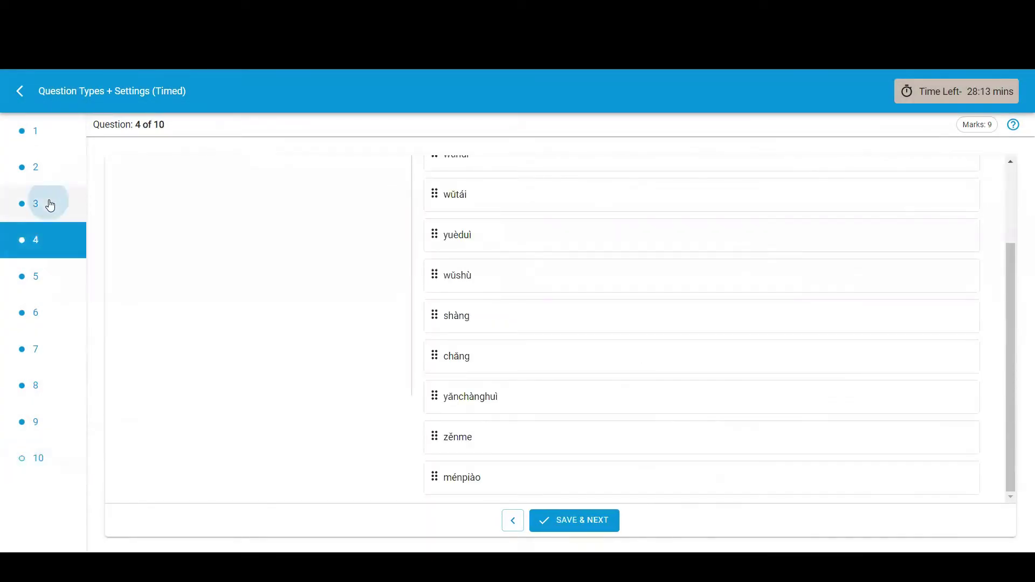
{"action": "left_click", "coordinate": [66, 160]}
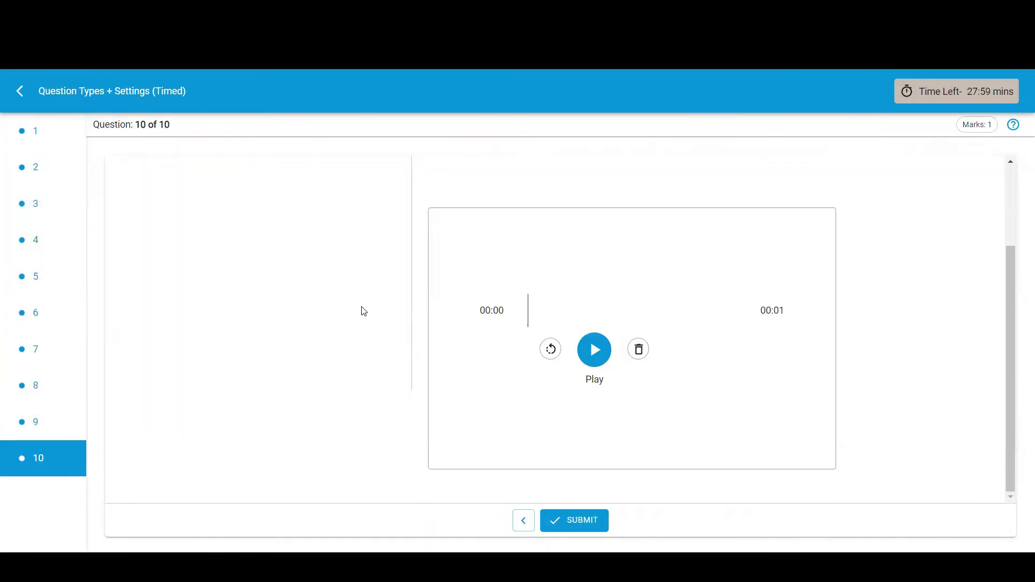
Step: Submit the completed timed assessment from question 10 and confirm the submission
{"action": "left_click", "coordinate": [566, 516]}
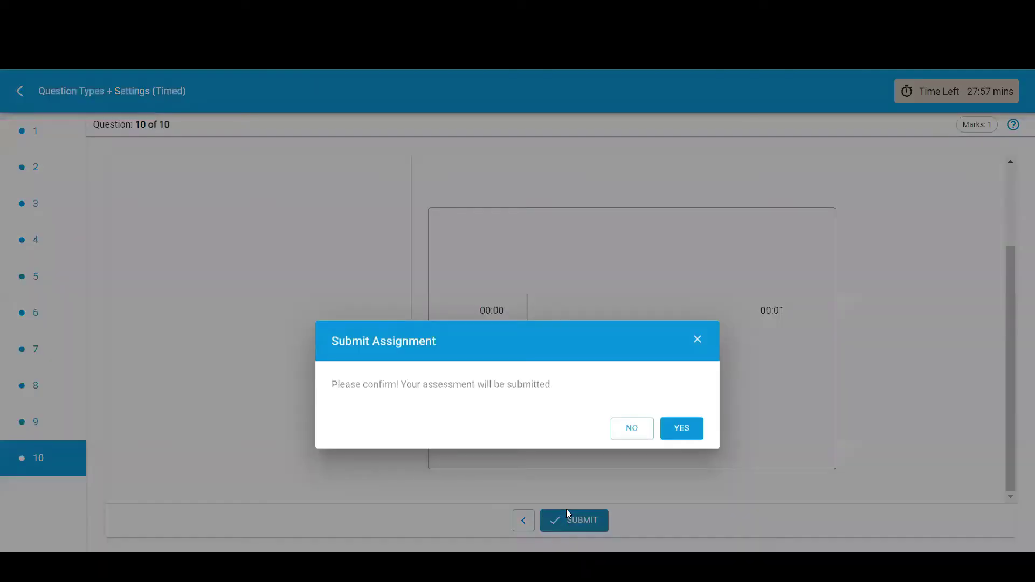
{"action": "left_click", "coordinate": [680, 428]}
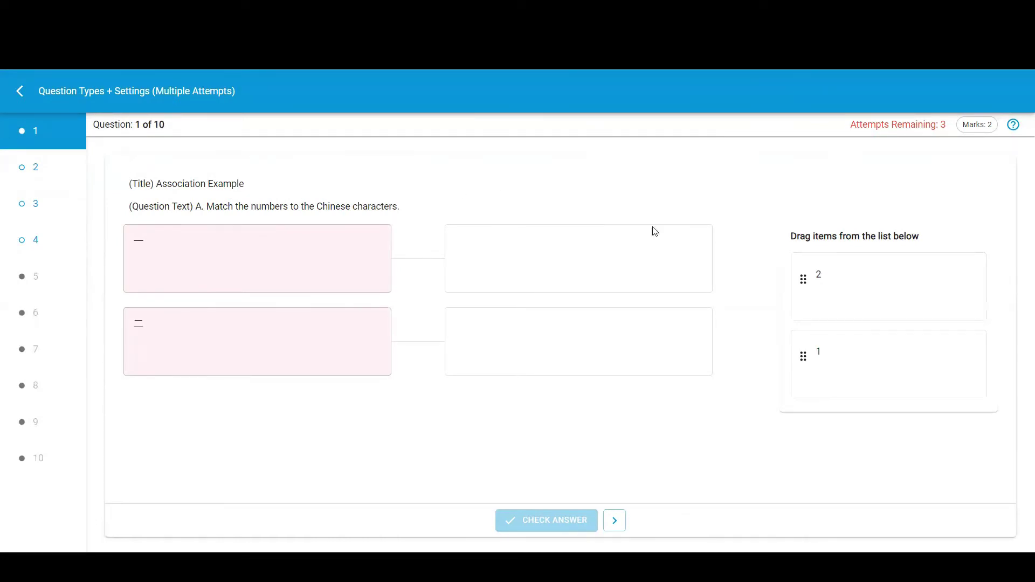
Step: In question 1 of the multiple-attempts assessment, match 2 to 一 and 1 to 二 and check the answer
{"action": "left_click_drag", "start_coordinate": [801, 360], "coordinate": [555, 355]}
{"action": "left_click_drag", "start_coordinate": [805, 283], "coordinate": [539, 262]}
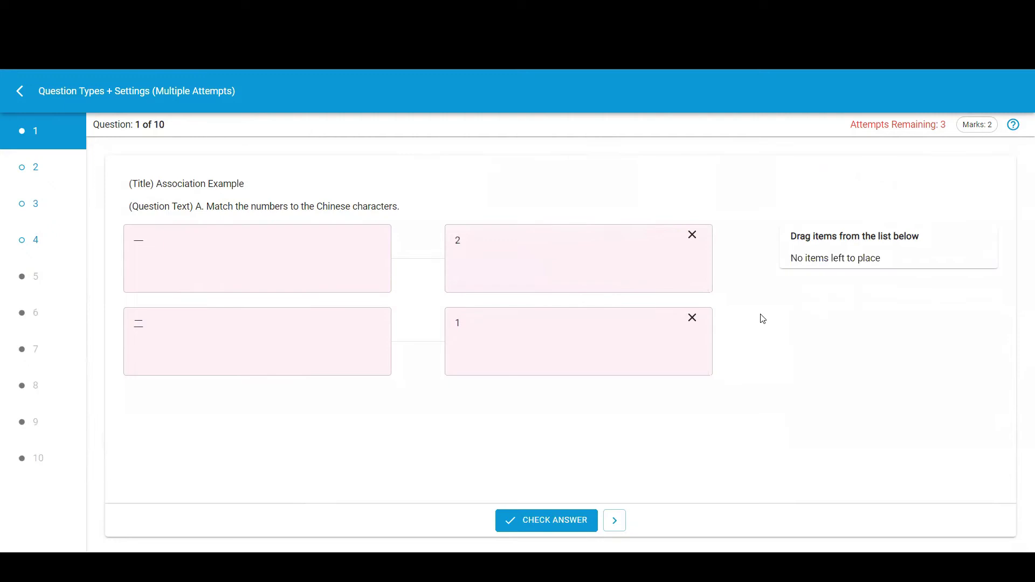
{"action": "left_click", "coordinate": [693, 237]}
{"action": "left_click_drag", "start_coordinate": [510, 342], "coordinate": [846, 346]}
{"action": "left_click", "coordinate": [537, 524]}
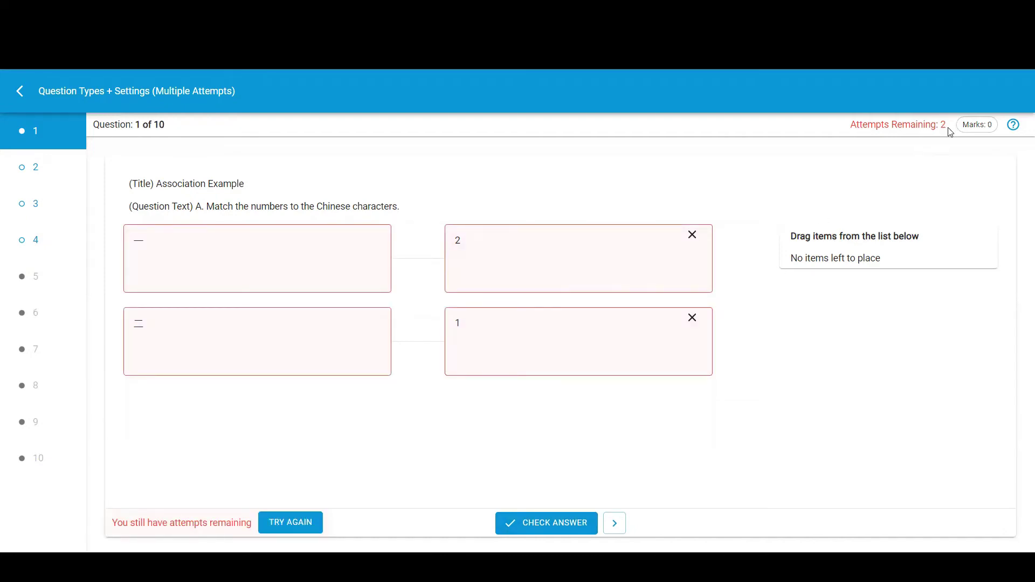
Step: Retry question 1 after reading its remaining attempts, and move on to question 2
{"action": "left_click_drag", "start_coordinate": [950, 127], "coordinate": [845, 131]}
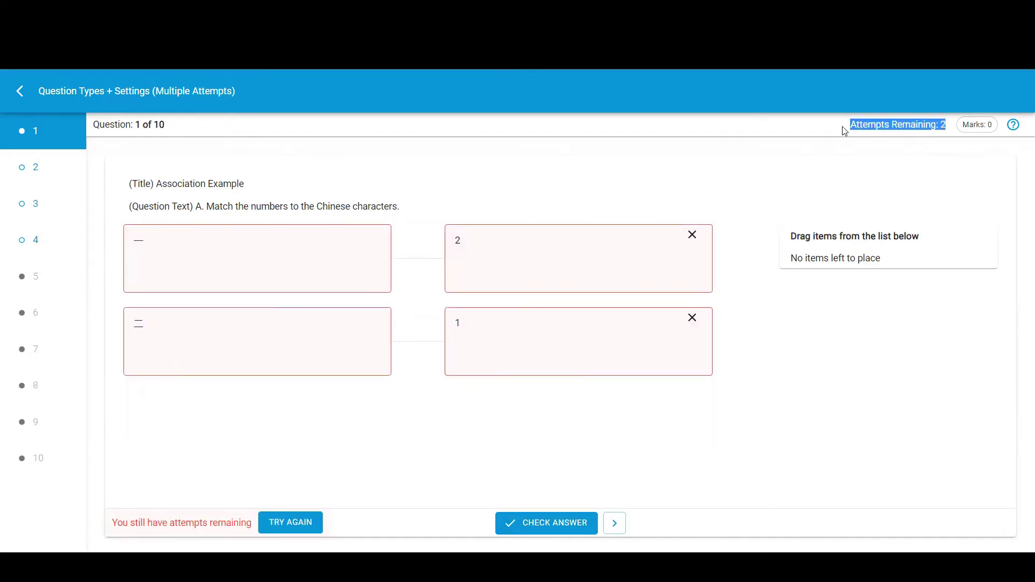
{"action": "left_click", "coordinate": [297, 523]}
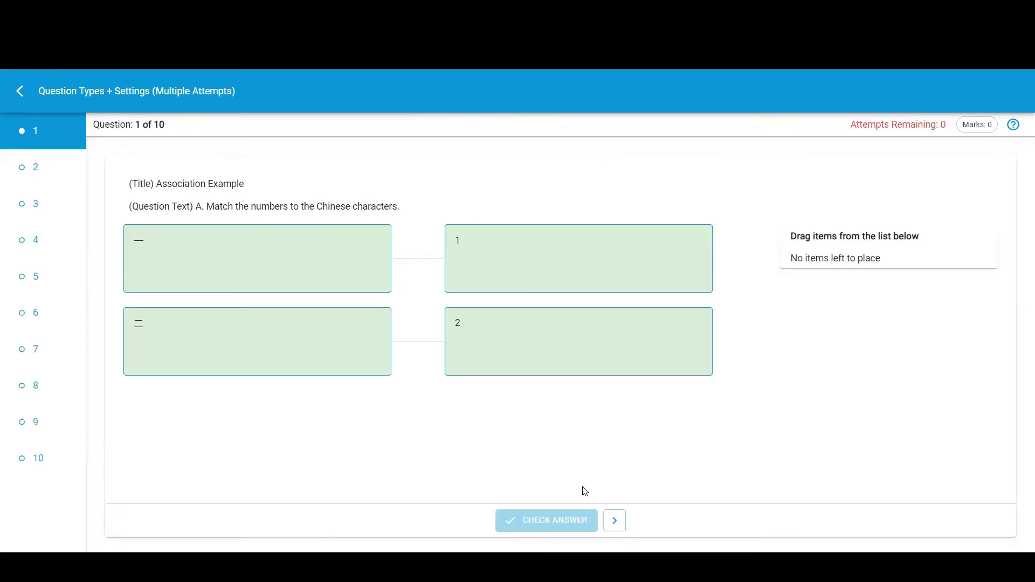
{"action": "left_click", "coordinate": [616, 522]}
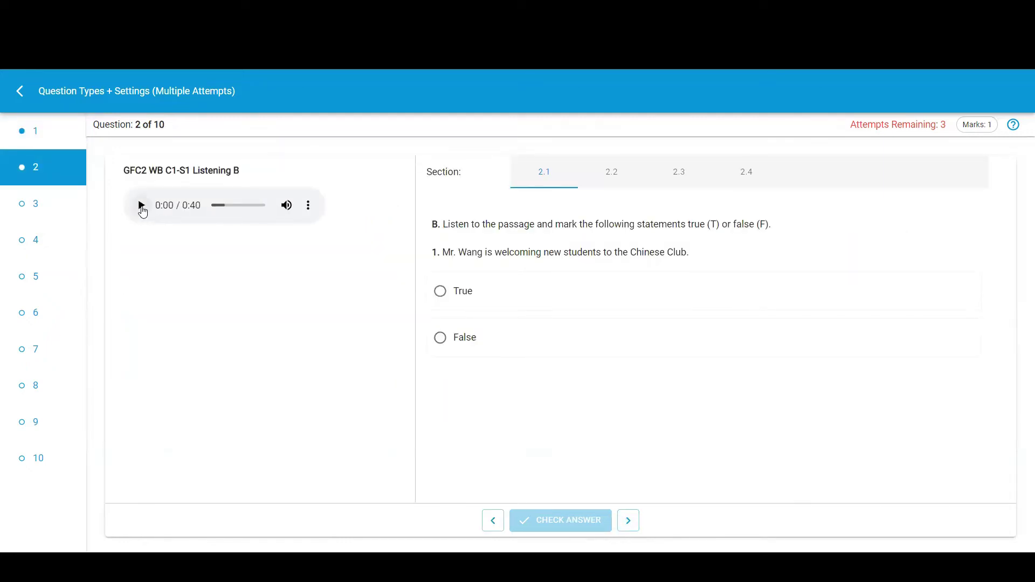
Step: Play question 2's listening audio and skip through it, ending at 0:08
{"action": "left_click", "coordinate": [141, 208]}
{"action": "left_click", "coordinate": [238, 207]}
{"action": "left_click", "coordinate": [256, 209]}
{"action": "left_click", "coordinate": [223, 208]}
Step: Try out muting, unmuting and adjusting the volume of question 2's listening audio
{"action": "left_click", "coordinate": [287, 206]}
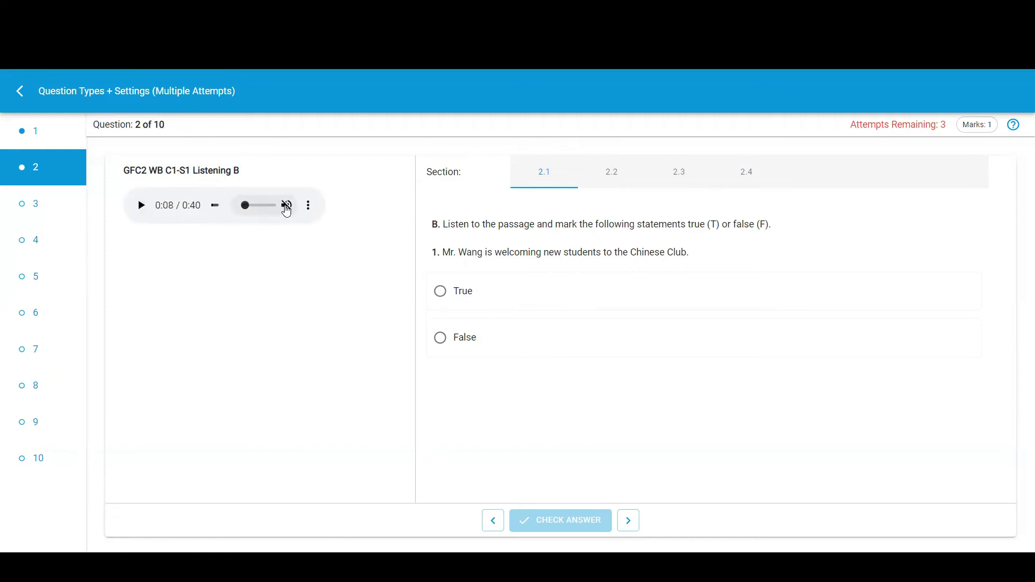
{"action": "left_click_drag", "start_coordinate": [238, 208], "coordinate": [273, 206]}
{"action": "left_click", "coordinate": [287, 206]}
{"action": "left_click", "coordinate": [287, 206]}
Step: Browse the playback speed options of question 2's listening audio
{"action": "left_click", "coordinate": [308, 206]}
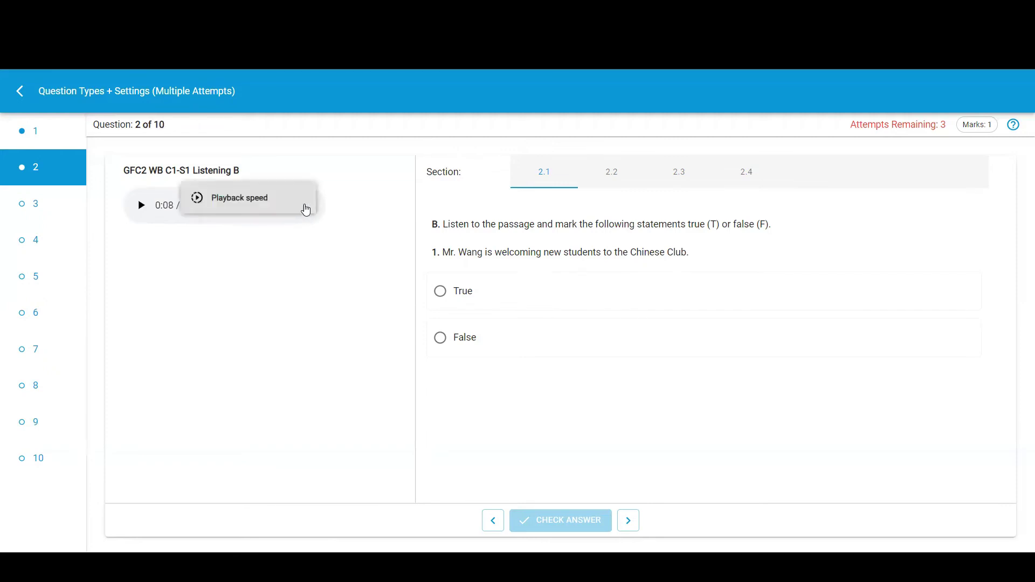
{"action": "left_click", "coordinate": [306, 209]}
{"action": "scroll", "coordinate": [291, 196], "scroll_direction": "down", "scroll_amount": 2}
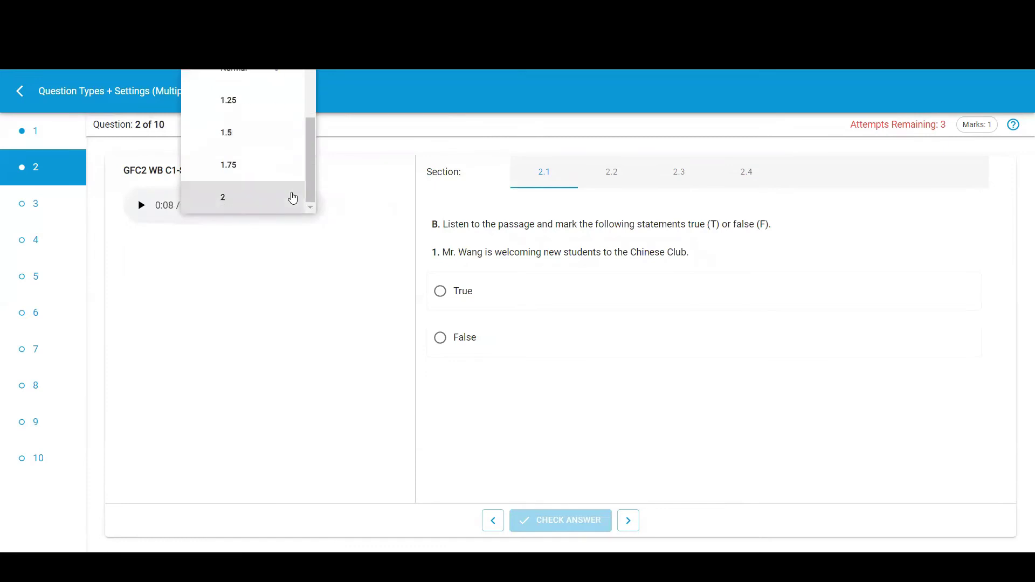
{"action": "scroll", "coordinate": [293, 198], "scroll_direction": "up", "scroll_amount": 3}
{"action": "left_click", "coordinate": [293, 199]}
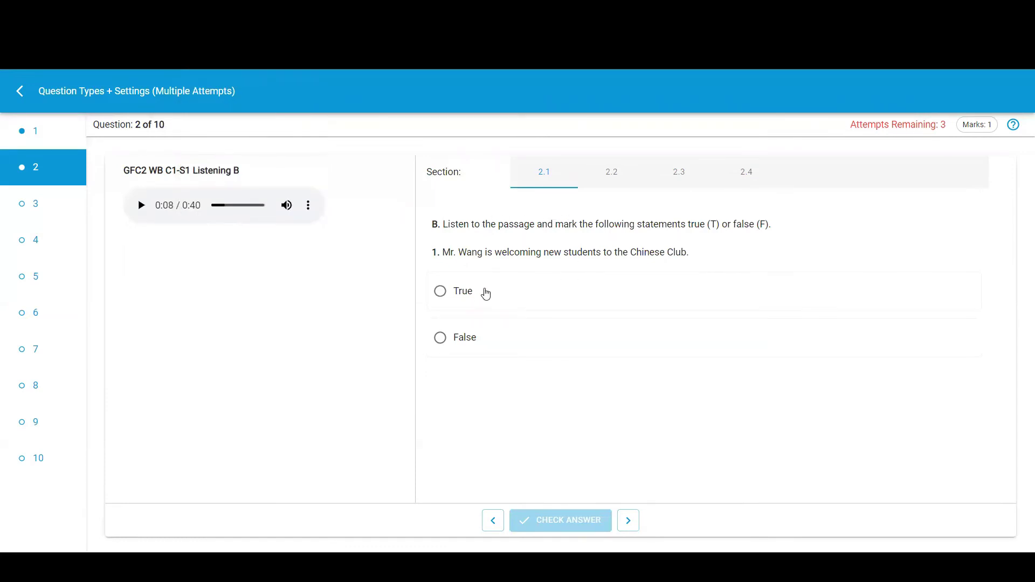
Step: Answer question 2.1 with True, check the answer, and move on to question 3
{"action": "left_click", "coordinate": [476, 292]}
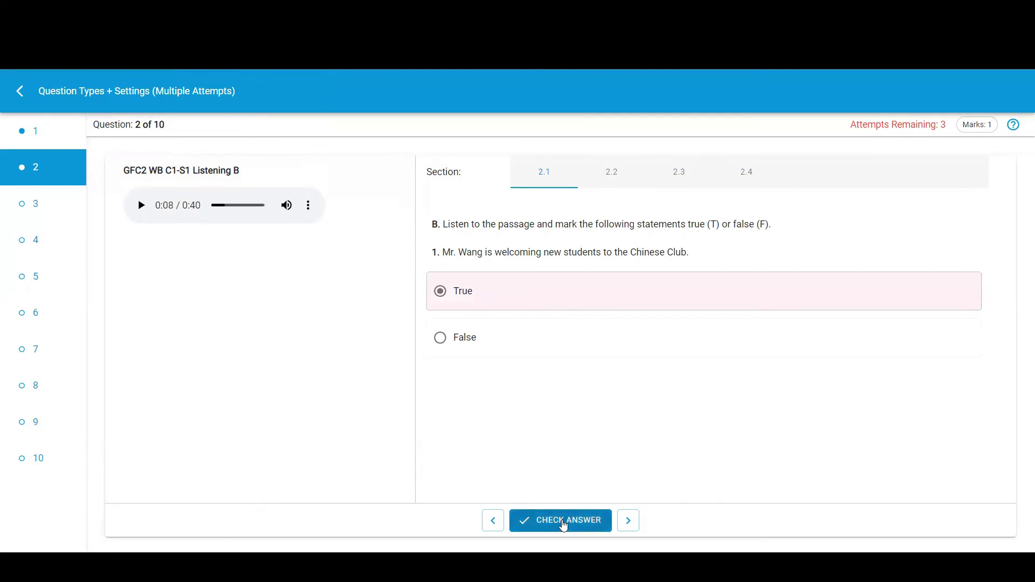
{"action": "left_click", "coordinate": [563, 522]}
{"action": "left_click", "coordinate": [628, 521]}
Step: Choose Student 1 and Student 2 as question 3's answers and check the answer
{"action": "scroll", "coordinate": [613, 311], "scroll_direction": "down", "scroll_amount": 4}
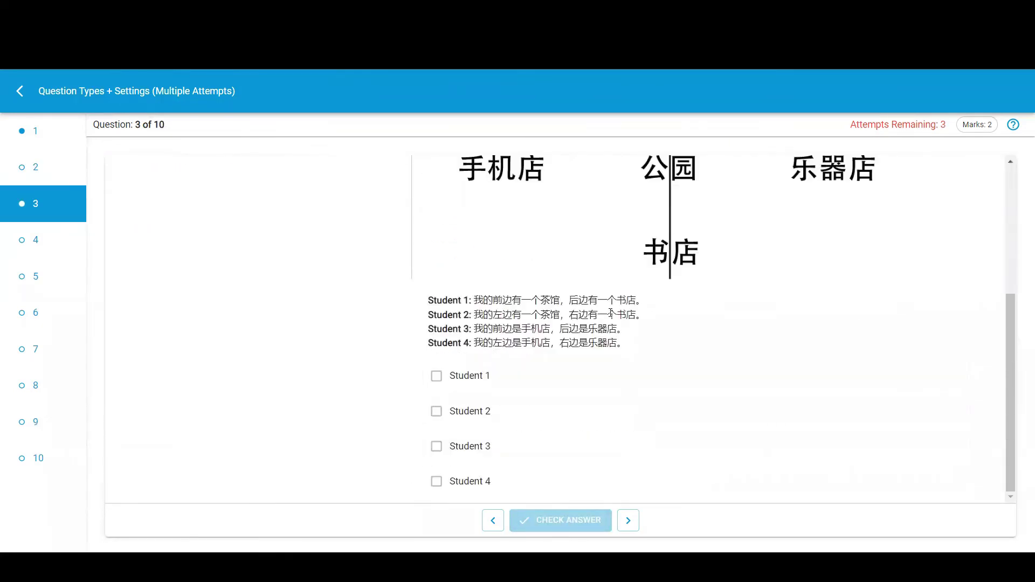
{"action": "left_click", "coordinate": [454, 377]}
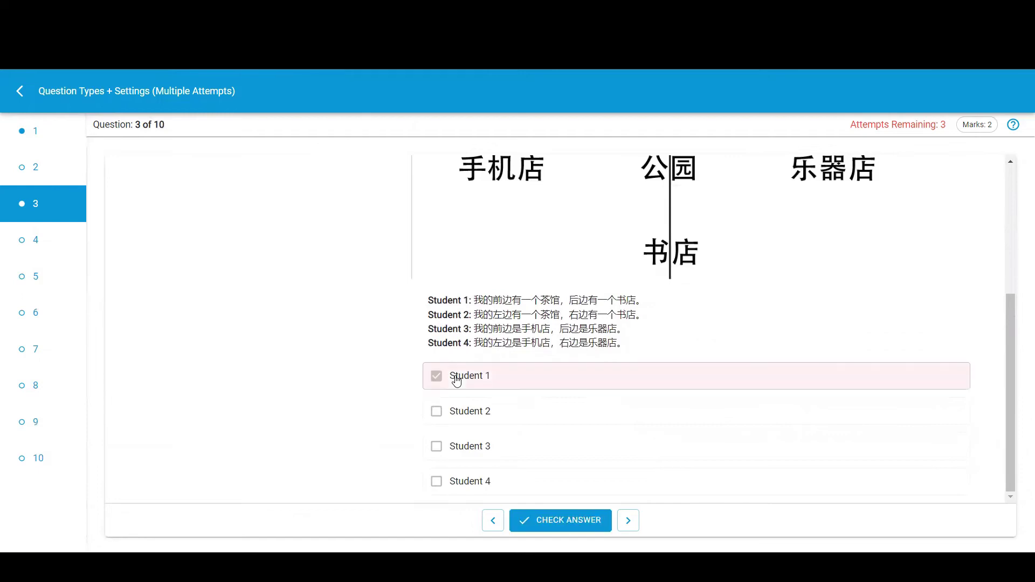
{"action": "left_click", "coordinate": [469, 409]}
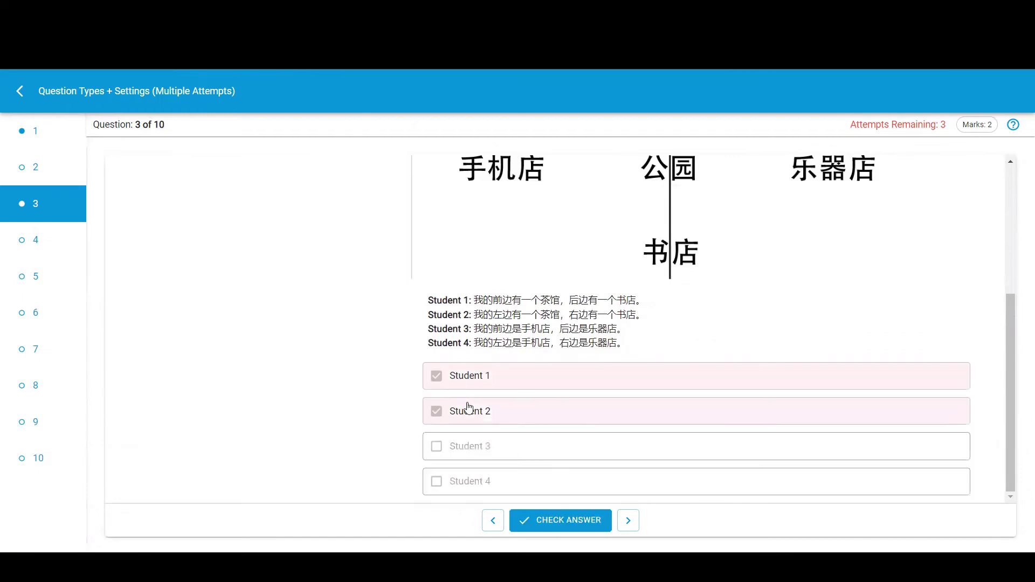
{"action": "left_click", "coordinate": [550, 521]}
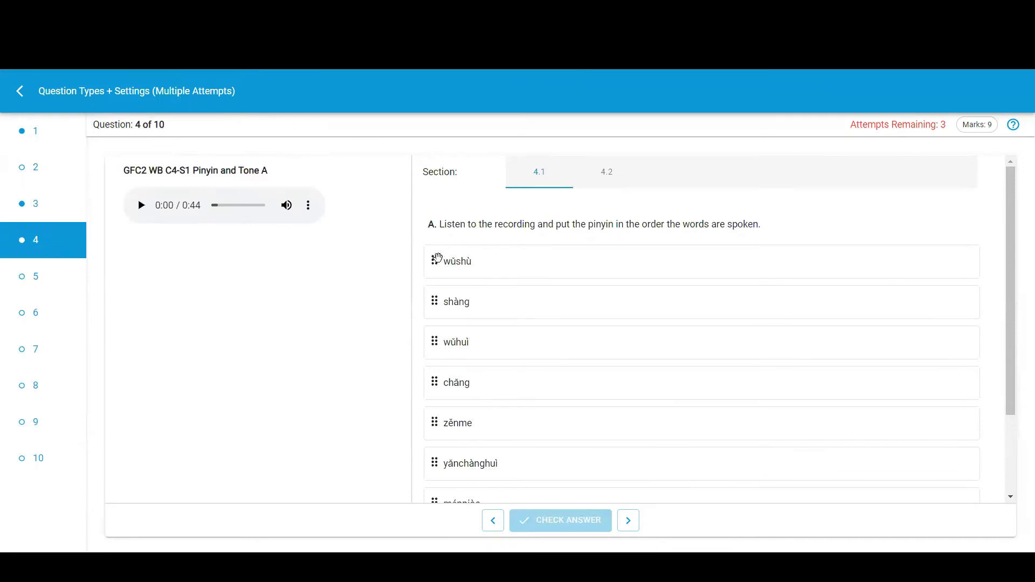
Step: Reorder wūshù and chāng in question 4's pinyin list, and mark 钟 as q- and 楼 as ch- initial sound in question 5
{"action": "left_click_drag", "start_coordinate": [435, 261], "coordinate": [437, 318]}
{"action": "left_click_drag", "start_coordinate": [441, 387], "coordinate": [436, 270]}
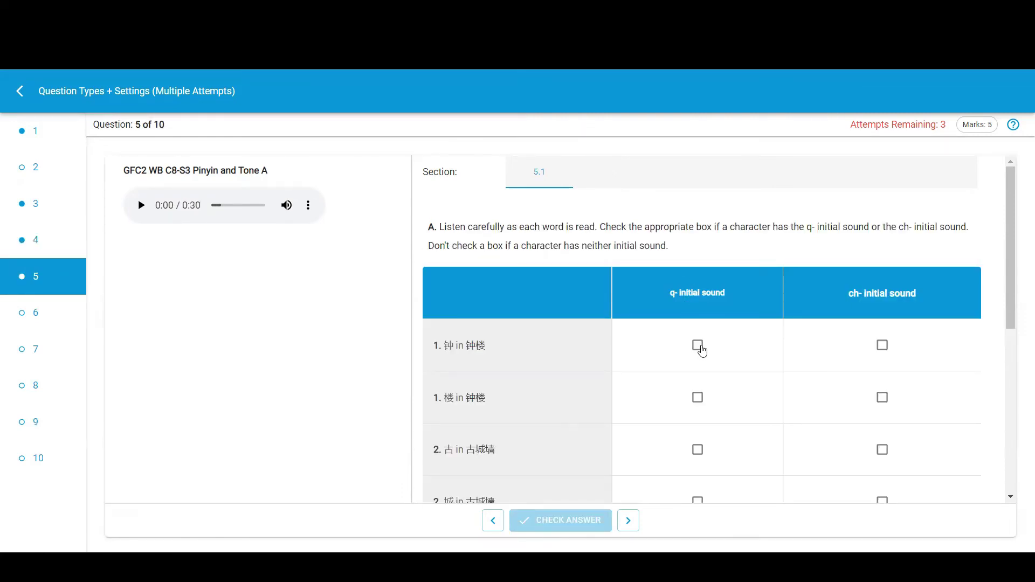
{"action": "left_click", "coordinate": [701, 349]}
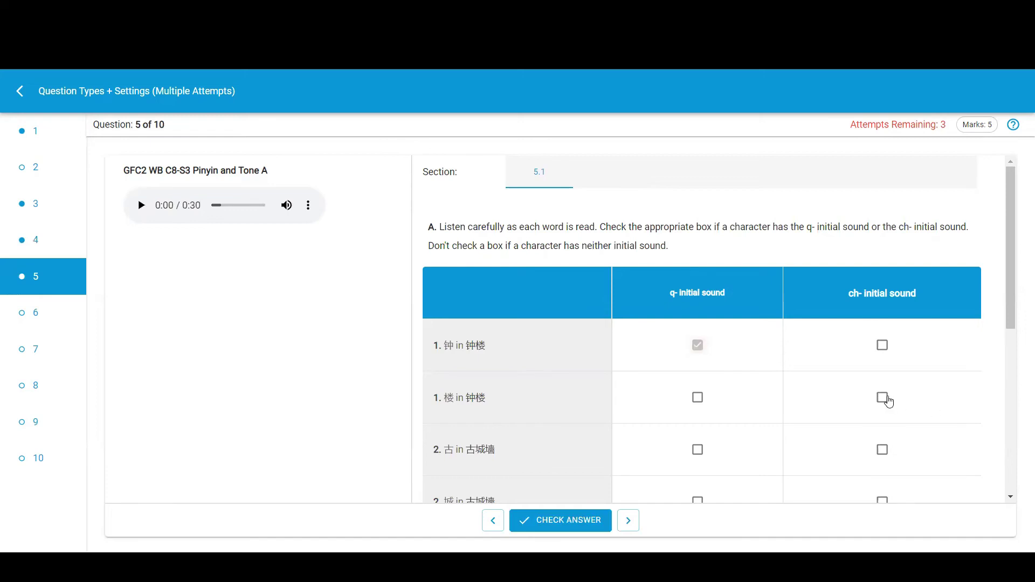
{"action": "left_click", "coordinate": [883, 399]}
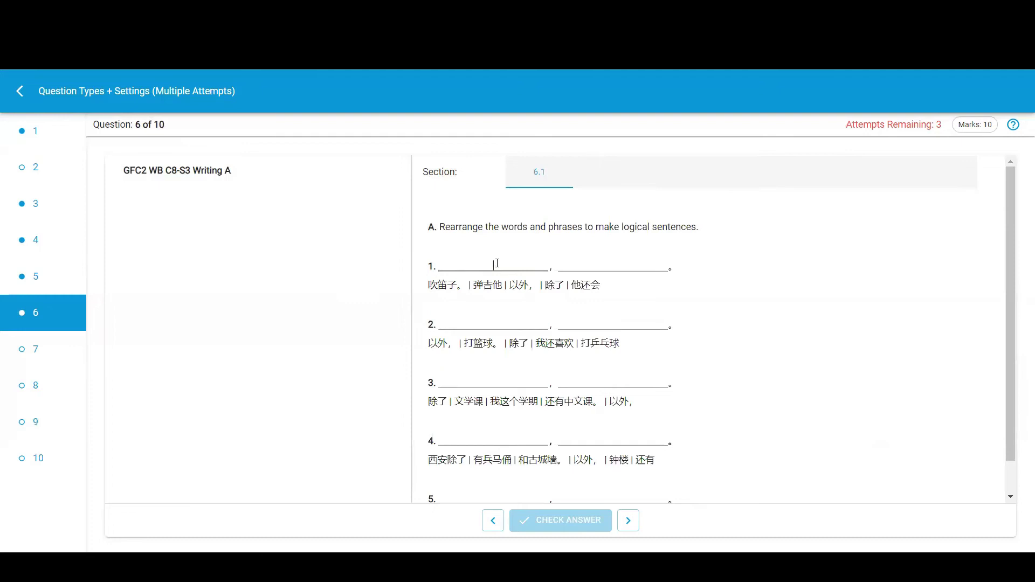
Step: Fill the first blank of question 6, sentence 1, with 除了弹吉他意外 and check the answer
{"action": "left_click", "coordinate": [497, 265]}
{"action": "type", "text": "chule"}
{"action": "key", "text": "space"}
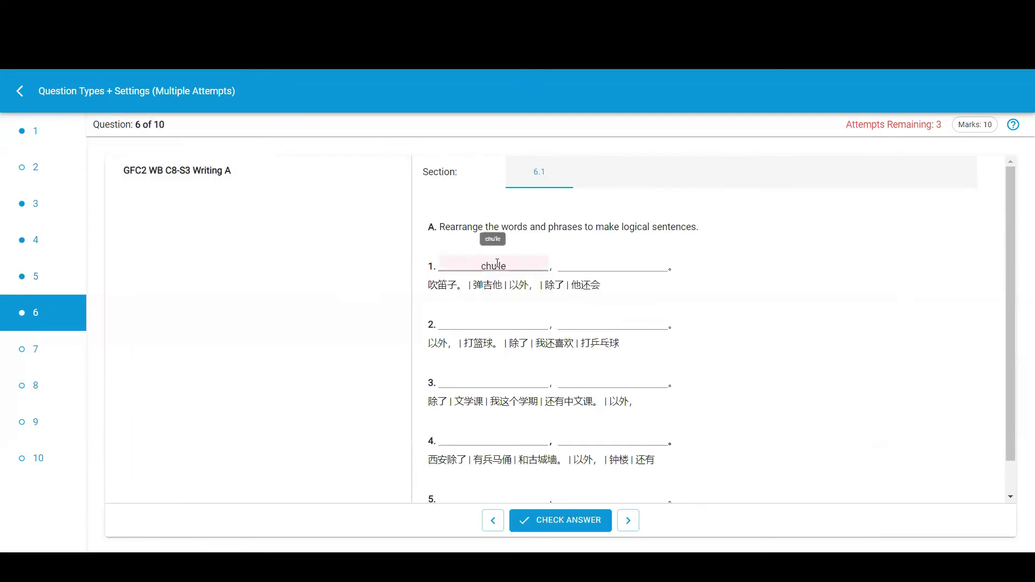
{"action": "type", "text": "tanjita"}
{"action": "key", "text": "space"}
{"action": "type", "text": "yiwai"}
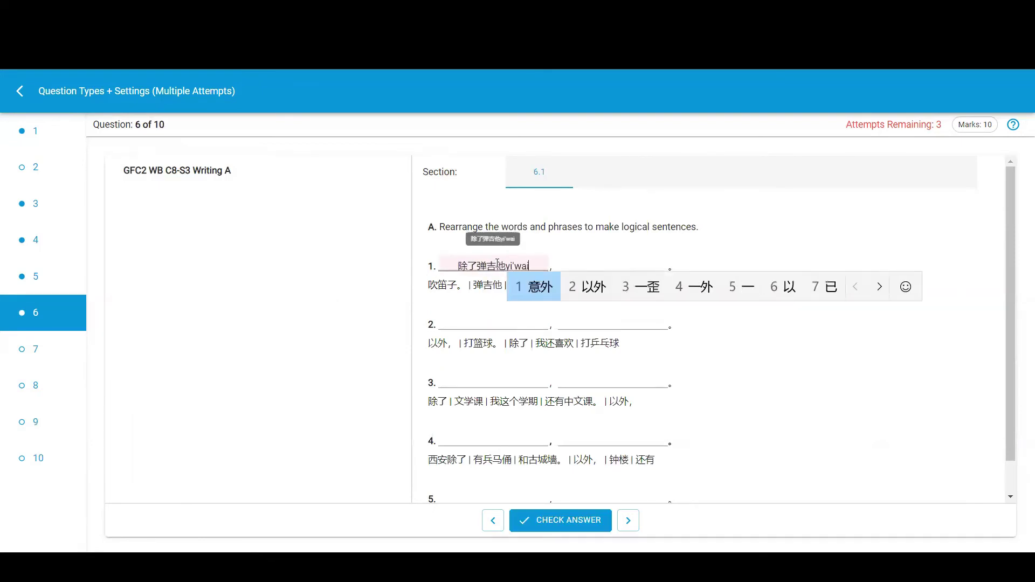
{"action": "key", "text": "space"}
{"action": "left_click", "coordinate": [561, 521]}
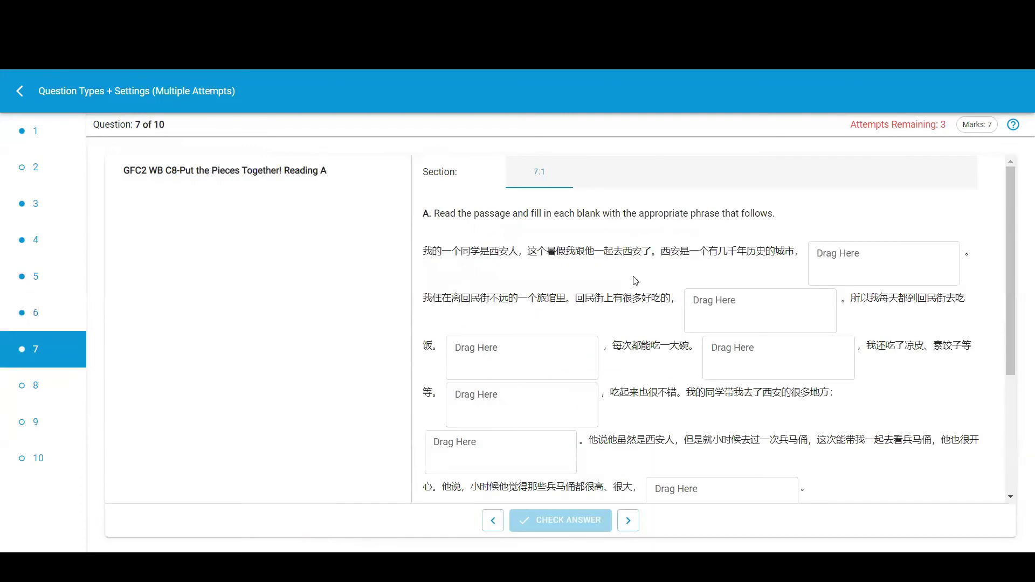
Step: Place a phrase into a blank of question 7's passage, and choose 边 for the first sentence of question 8
{"action": "scroll", "coordinate": [651, 280], "scroll_direction": "down", "scroll_amount": 4}
{"action": "left_click_drag", "start_coordinate": [539, 378], "coordinate": [776, 365]}
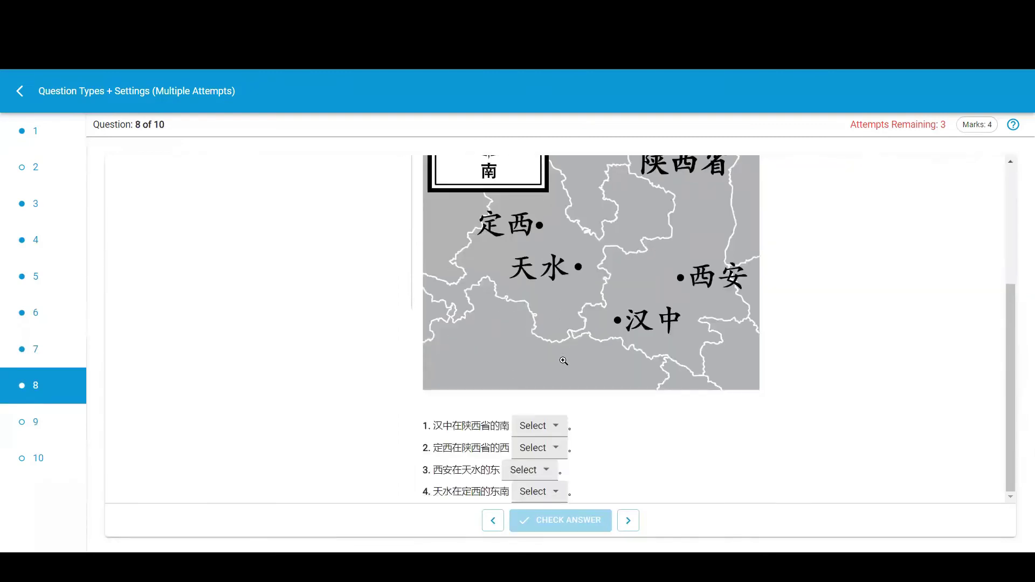
{"action": "left_click", "coordinate": [543, 417]}
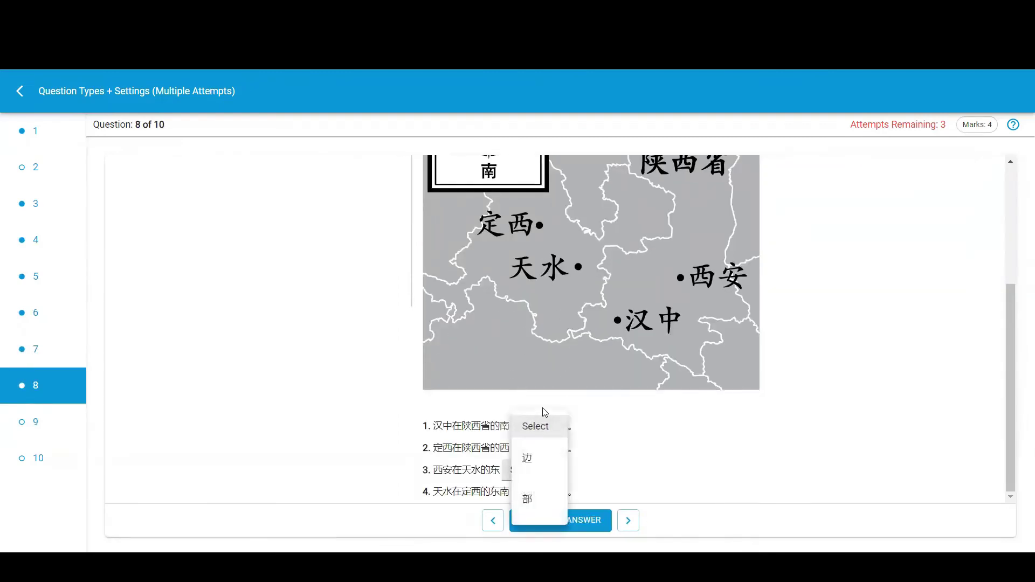
{"action": "left_click", "coordinate": [542, 458]}
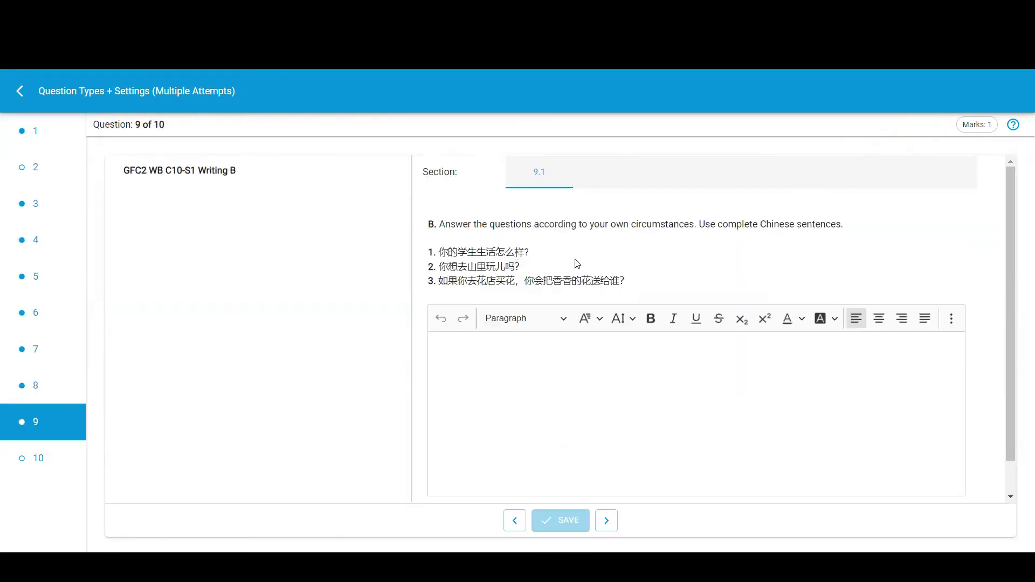
Step: Examine question 9's text editor and file attachment size limit, and move on to question 10 without answering
{"action": "left_click", "coordinate": [498, 351]}
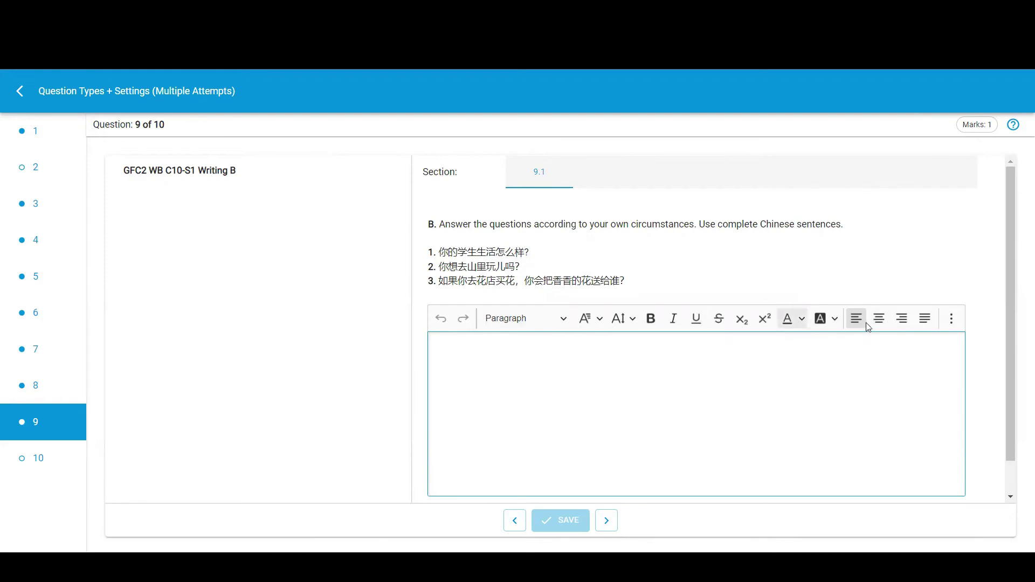
{"action": "scroll", "coordinate": [494, 396], "scroll_direction": "down", "scroll_amount": 1}
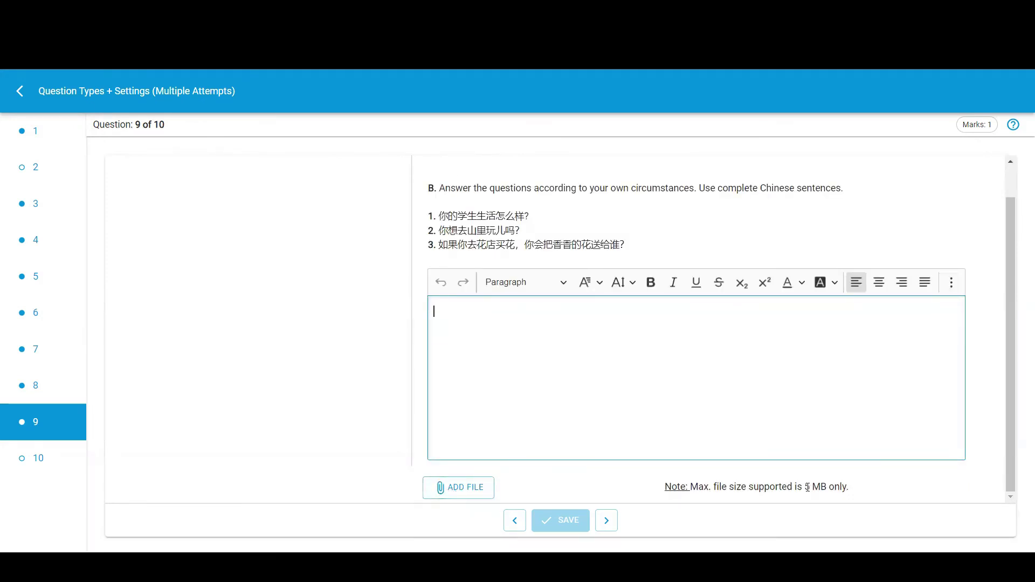
{"action": "left_click", "coordinate": [606, 520]}
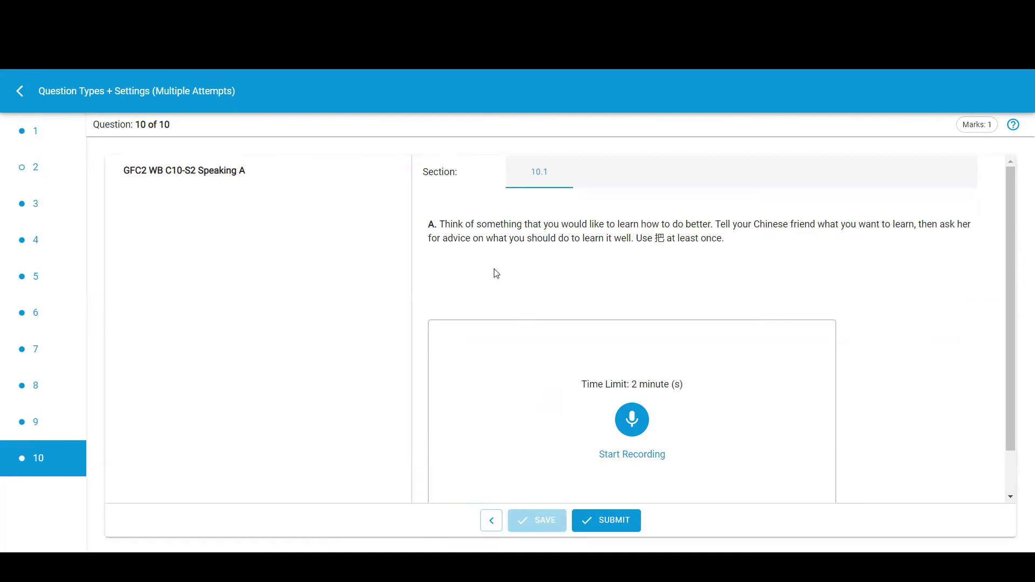
Step: Record a spoken answer about 11 seconds long for question 10
{"action": "left_click", "coordinate": [625, 414]}
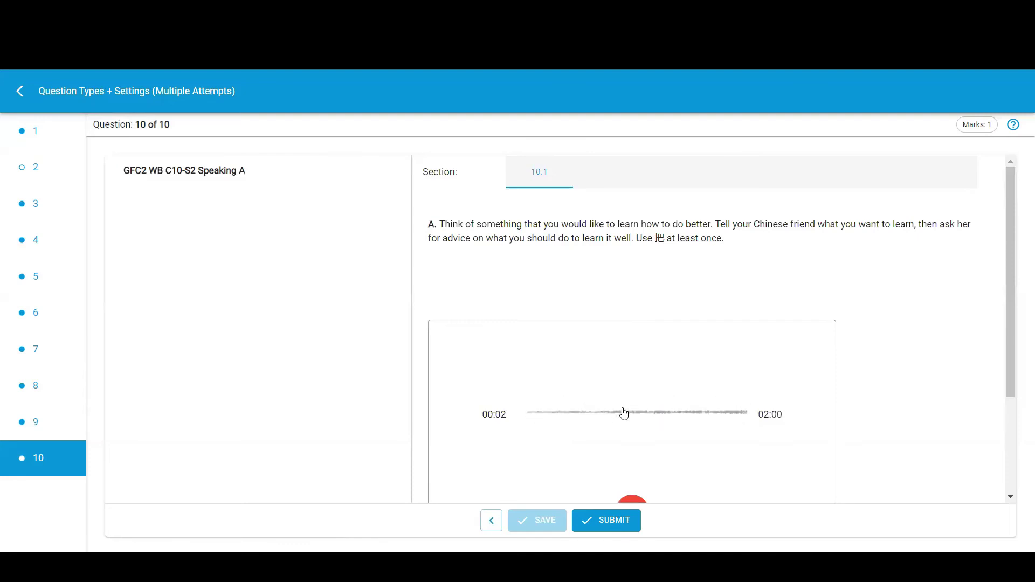
{"action": "scroll", "coordinate": [641, 403], "scroll_direction": "down", "scroll_amount": 1}
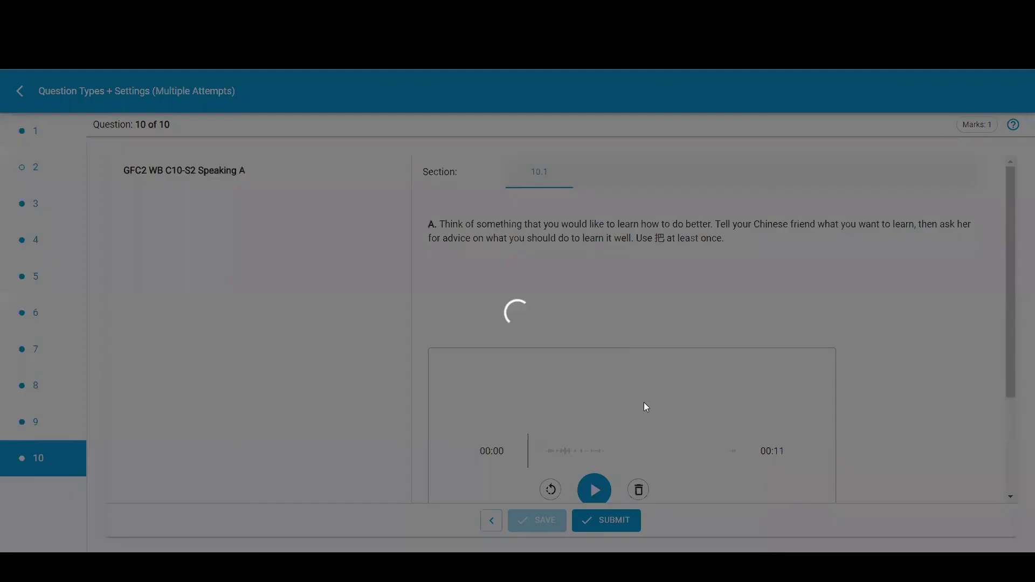
{"action": "scroll", "coordinate": [624, 356], "scroll_direction": "down", "scroll_amount": 1}
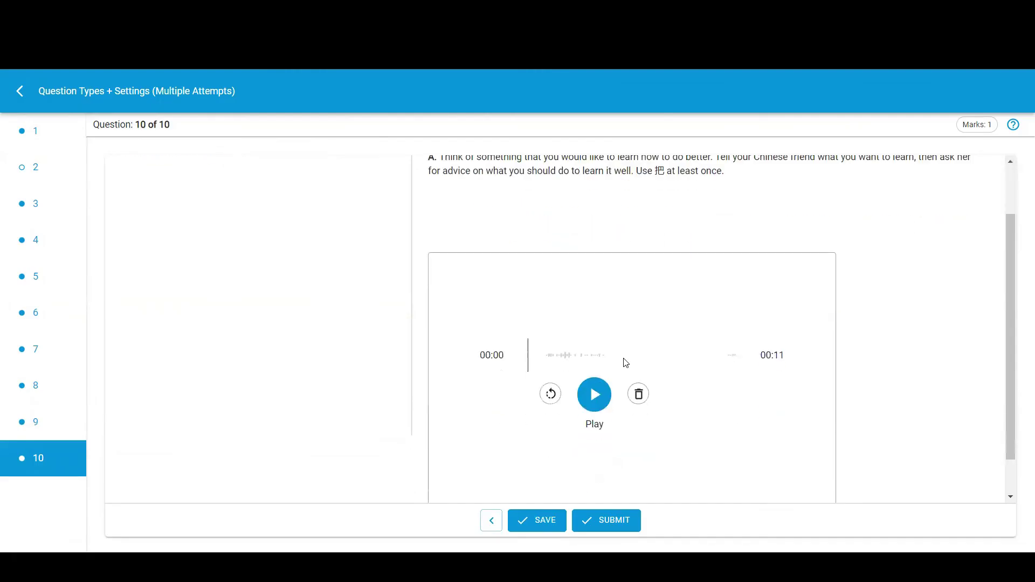
Step: Play and pause question 10's recording, skip to several points in it, and restart it
{"action": "left_click", "coordinate": [595, 395]}
{"action": "left_click", "coordinate": [596, 398]}
{"action": "left_click", "coordinate": [566, 357]}
{"action": "left_click", "coordinate": [567, 359]}
{"action": "left_click", "coordinate": [656, 358]}
{"action": "left_click", "coordinate": [718, 360]}
{"action": "left_click", "coordinate": [551, 396]}
Step: Delete question 10's recording and record a replacement answer about 2 seconds long
{"action": "left_click", "coordinate": [640, 395]}
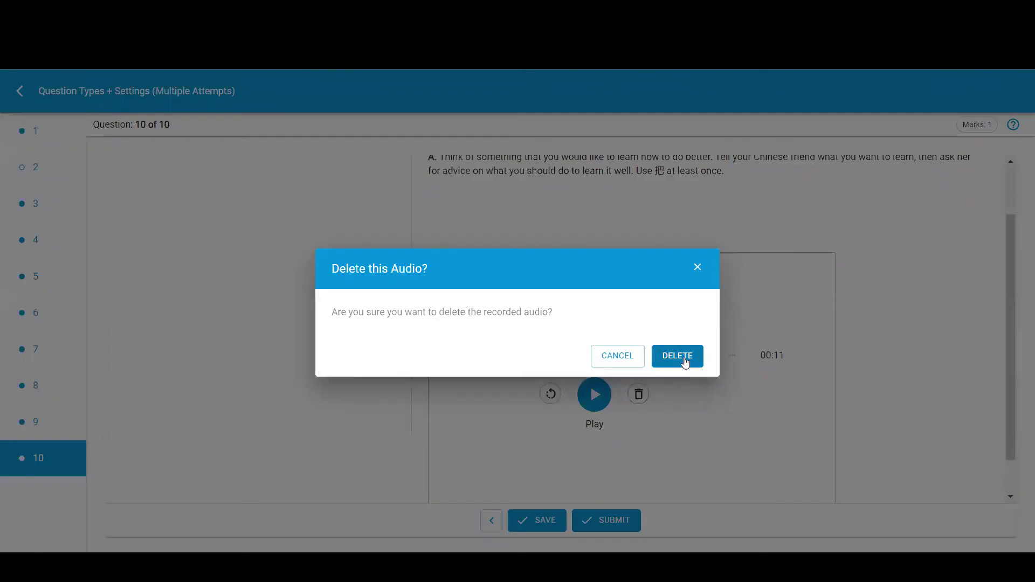
{"action": "left_click", "coordinate": [689, 360]}
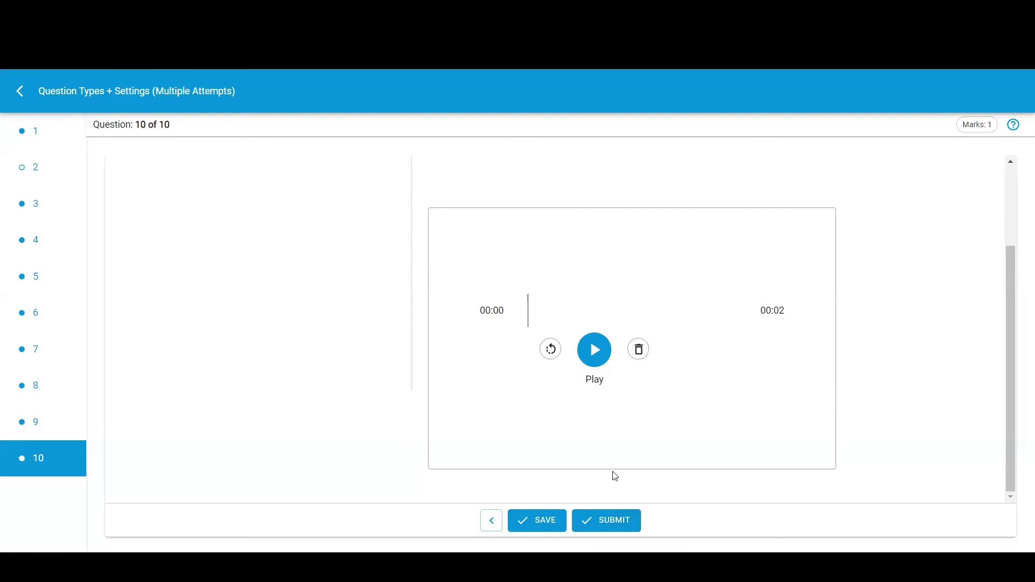
Step: Submit the Question Types + Settings (Multiple Attempts) assessment and confirm the submission
{"action": "left_click", "coordinate": [600, 524]}
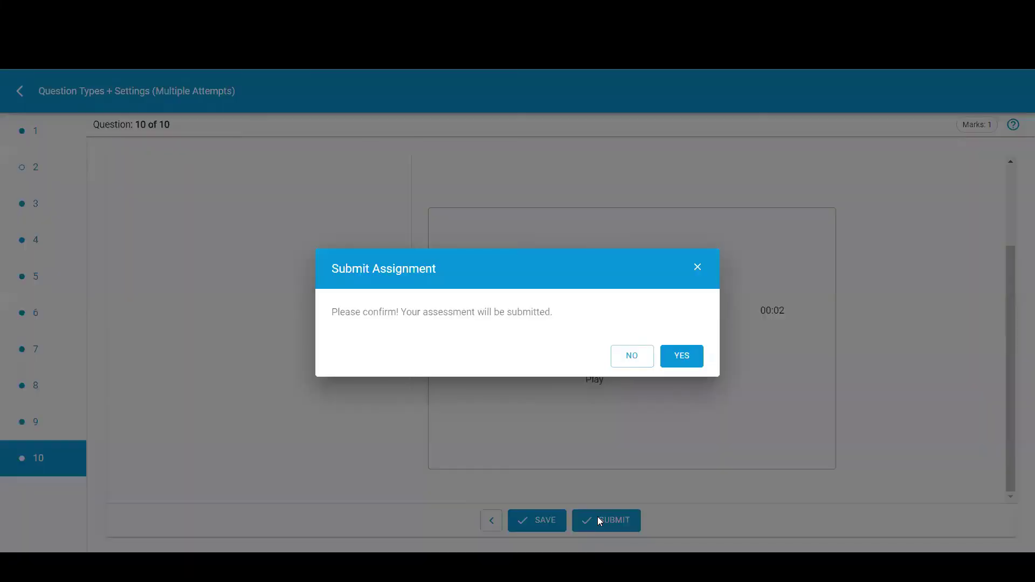
{"action": "left_click", "coordinate": [686, 359]}
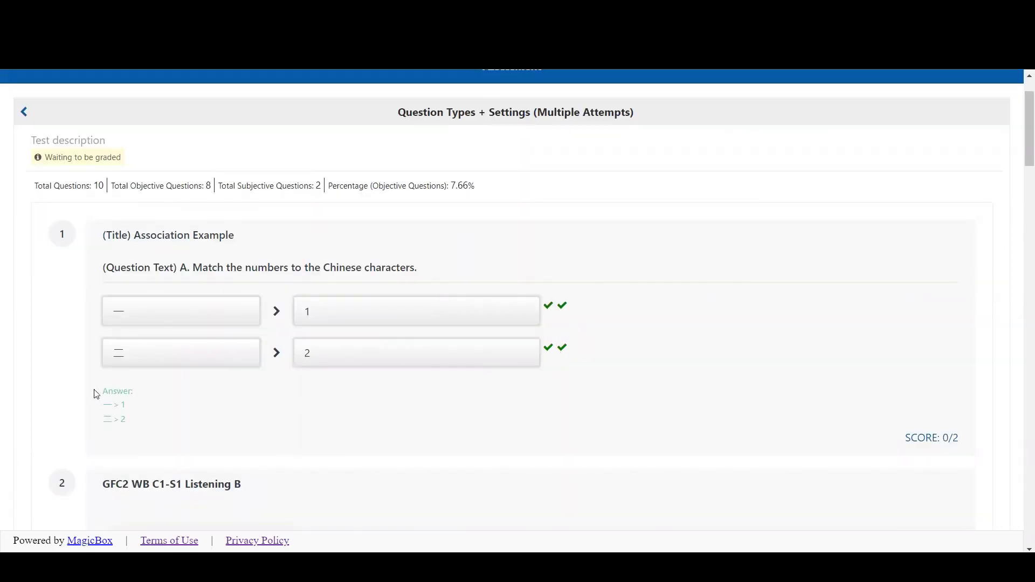
Step: Examine the submitted assessment's answers and scores from question 1 through the ungraded questions 9 and 10
{"action": "scroll", "coordinate": [347, 412], "scroll_direction": "down", "scroll_amount": 20}
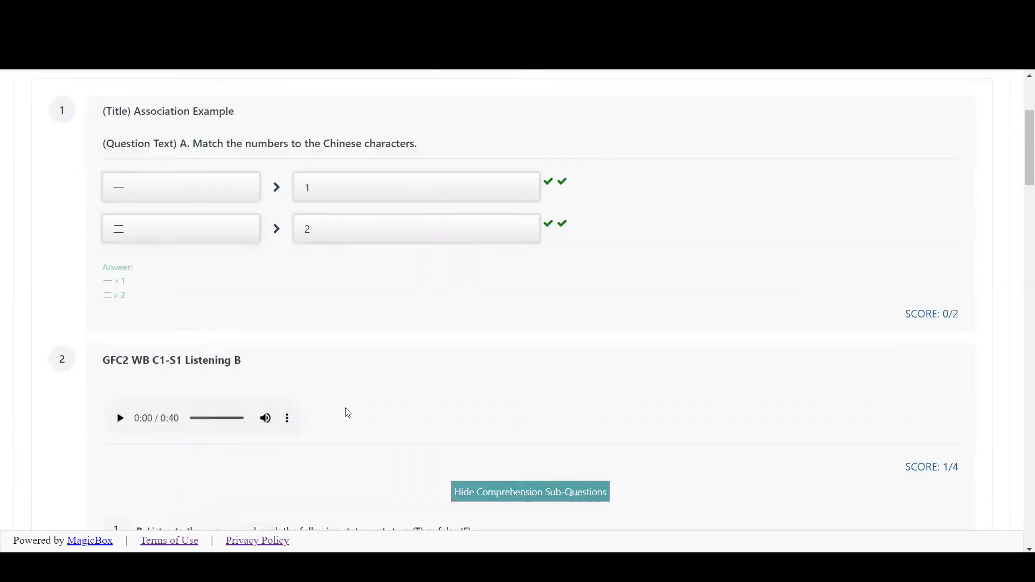
{"action": "scroll", "coordinate": [400, 379], "scroll_direction": "down", "scroll_amount": 6}
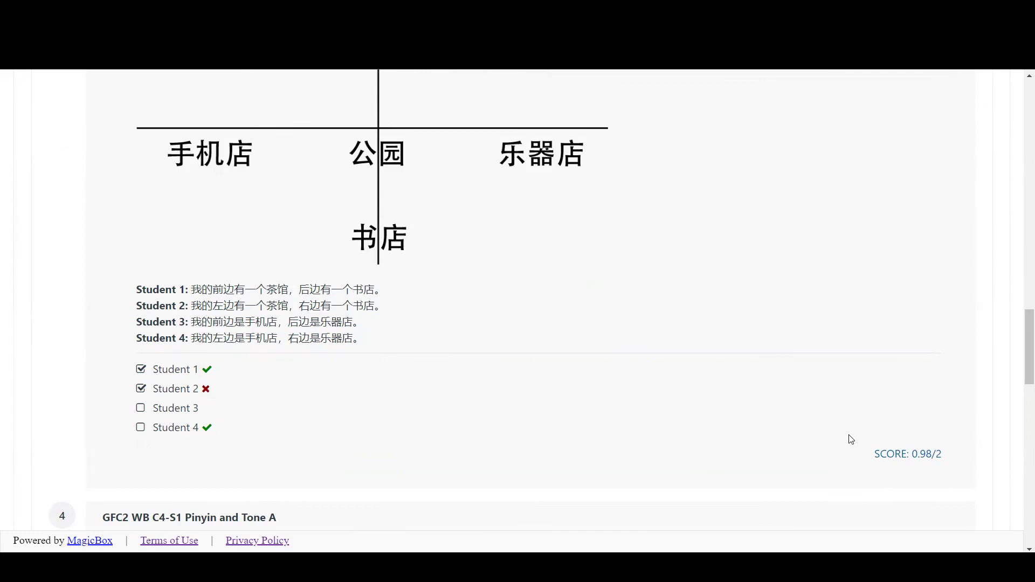
{"action": "scroll", "coordinate": [849, 437], "scroll_direction": "down", "scroll_amount": 20}
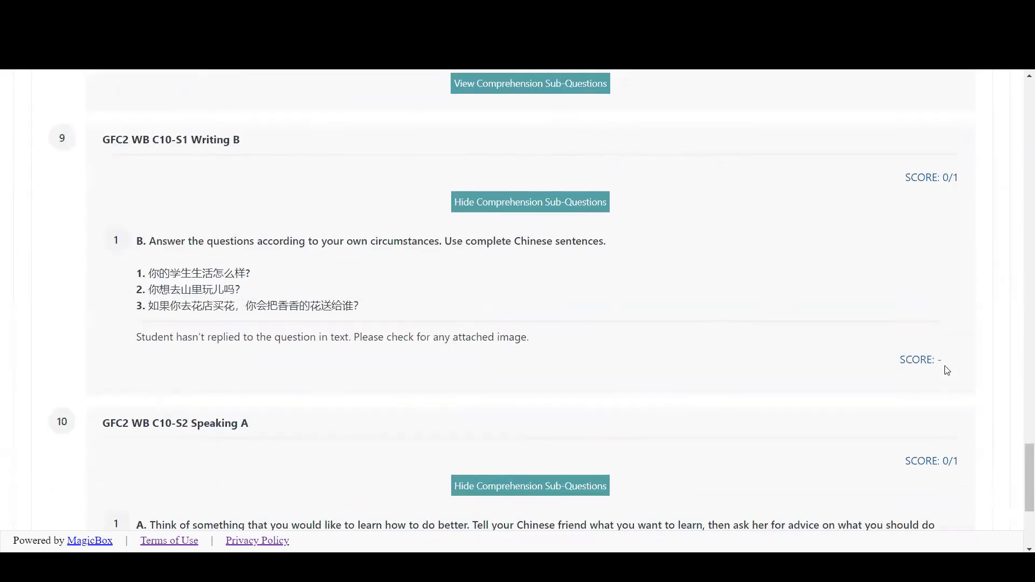
{"action": "scroll", "coordinate": [914, 388], "scroll_direction": "down", "scroll_amount": 4}
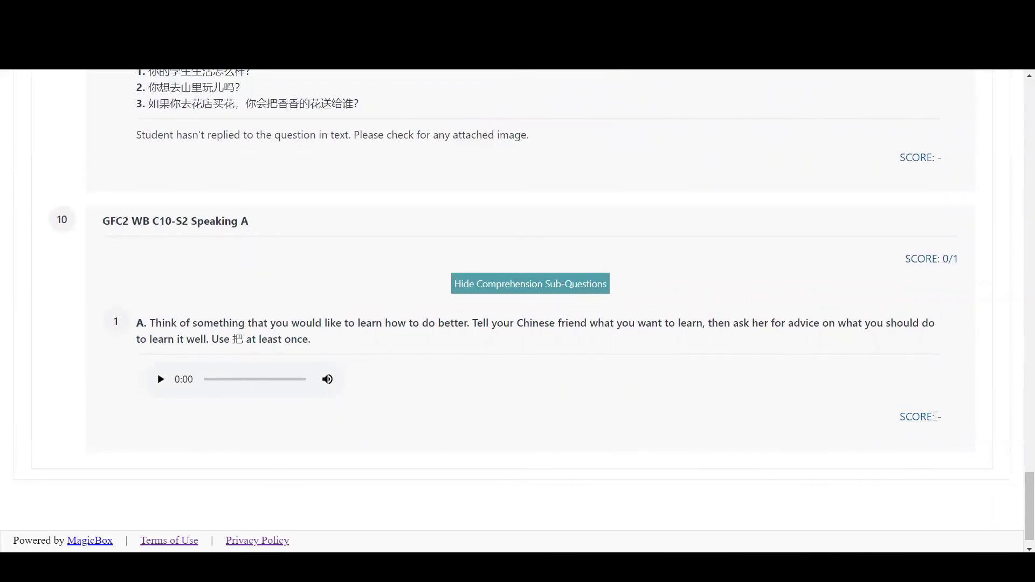
{"action": "left_click_drag", "start_coordinate": [935, 416], "coordinate": [948, 423]}
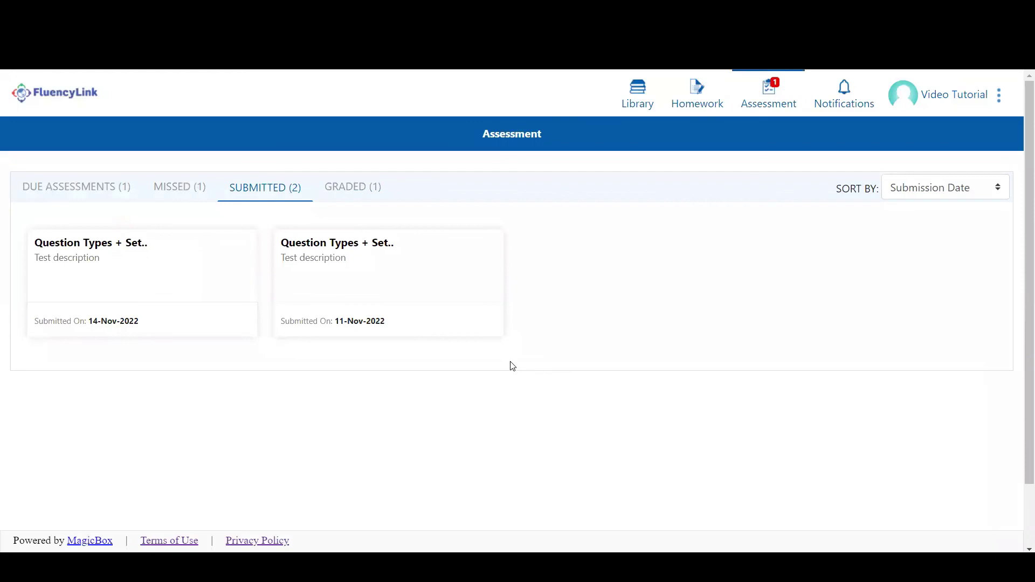